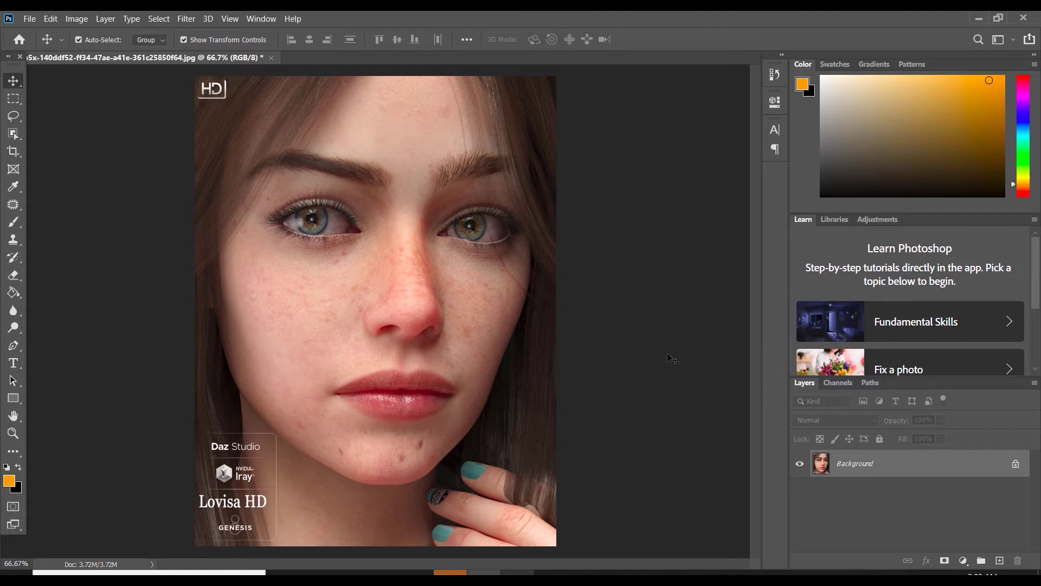
Inspect the face's skin texture and freckles at 100% zoom, scrolling around the portrait
{"action": "key", "text": "h"}
{"action": "key", "text": "ctrl+1"}
{"action": "scroll", "coordinate": [550, 336], "scroll_direction": "up", "scroll_amount": 1}
{"action": "scroll", "coordinate": [549, 336], "scroll_direction": "up", "scroll_amount": 3}
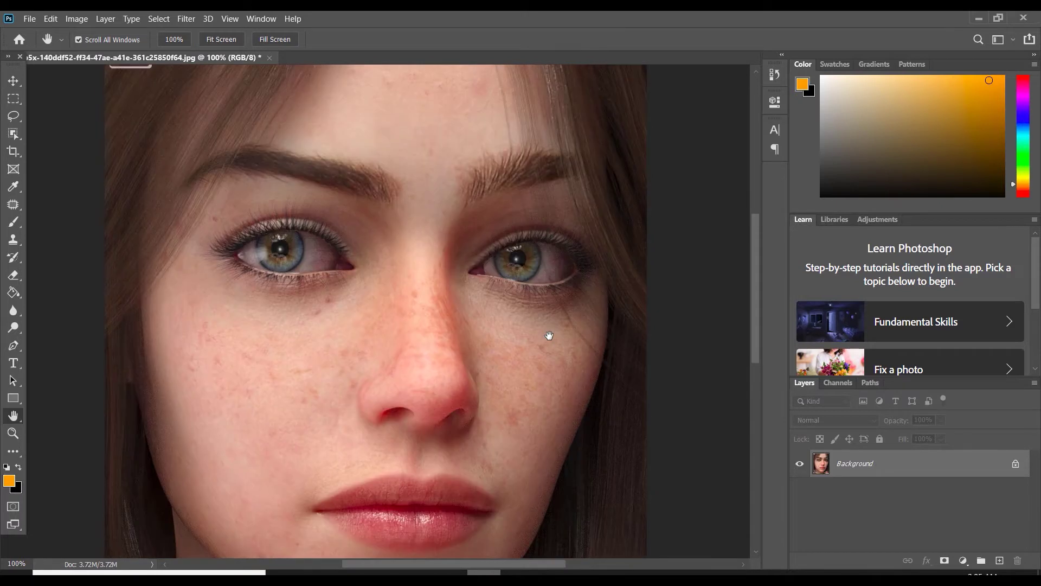
{"action": "scroll", "coordinate": [550, 336], "scroll_direction": "down", "scroll_amount": 1}
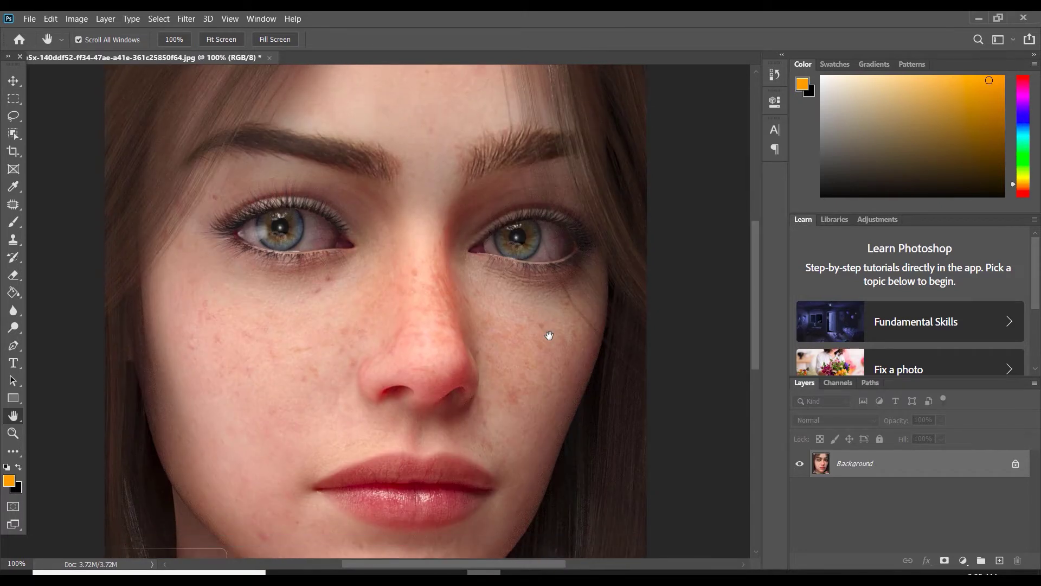
{"action": "scroll", "coordinate": [550, 335], "scroll_direction": "down", "scroll_amount": 3}
{"action": "scroll", "coordinate": [549, 336], "scroll_direction": "down", "scroll_amount": 2}
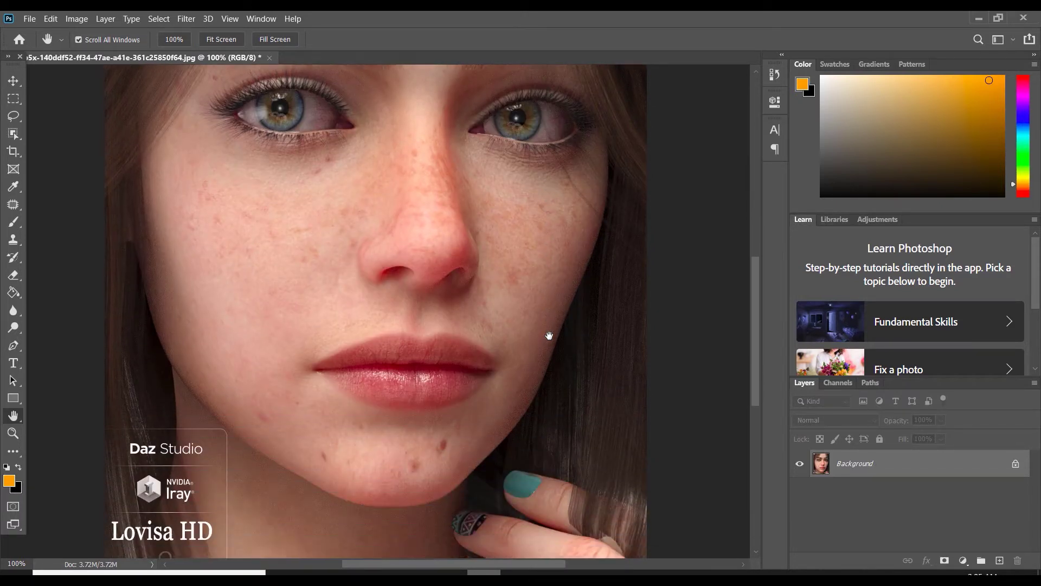
{"action": "scroll", "coordinate": [549, 336], "scroll_direction": "down", "scroll_amount": 1}
{"action": "scroll", "coordinate": [549, 335], "scroll_direction": "up", "scroll_amount": 2}
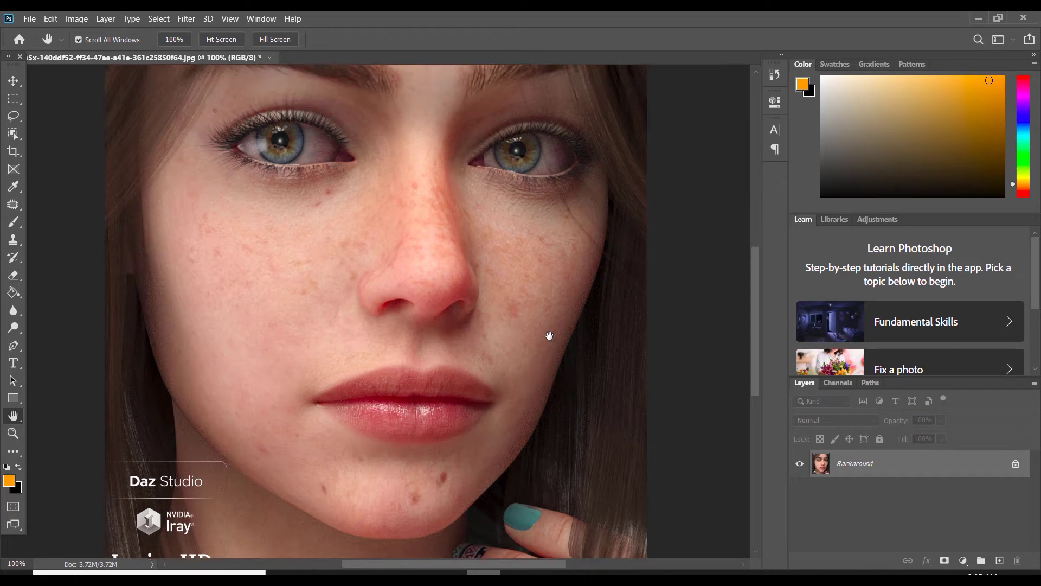
{"action": "scroll", "coordinate": [549, 336], "scroll_direction": "up", "scroll_amount": 2}
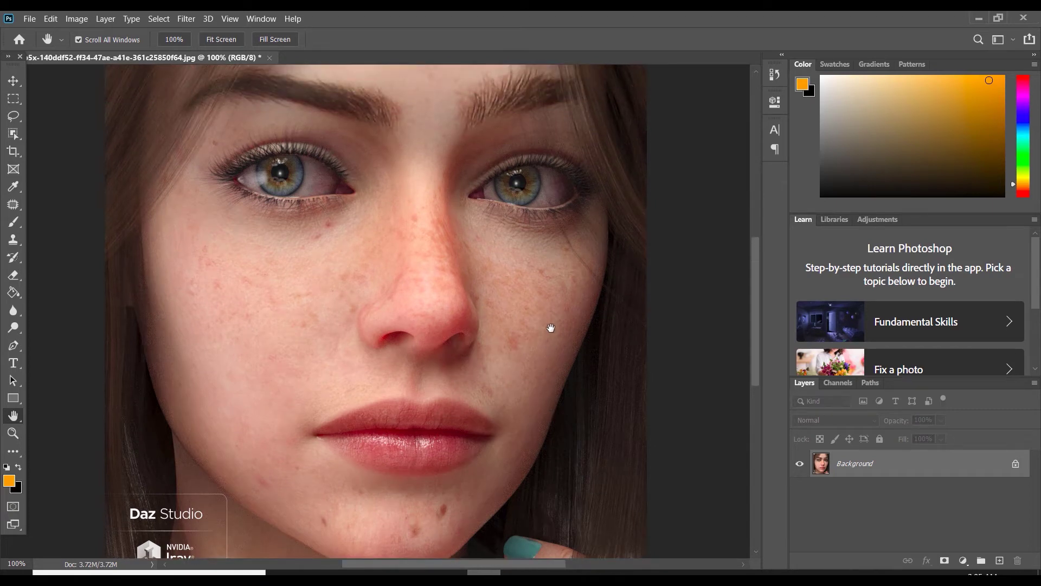
{"action": "scroll", "coordinate": [549, 331], "scroll_direction": "up", "scroll_amount": 2}
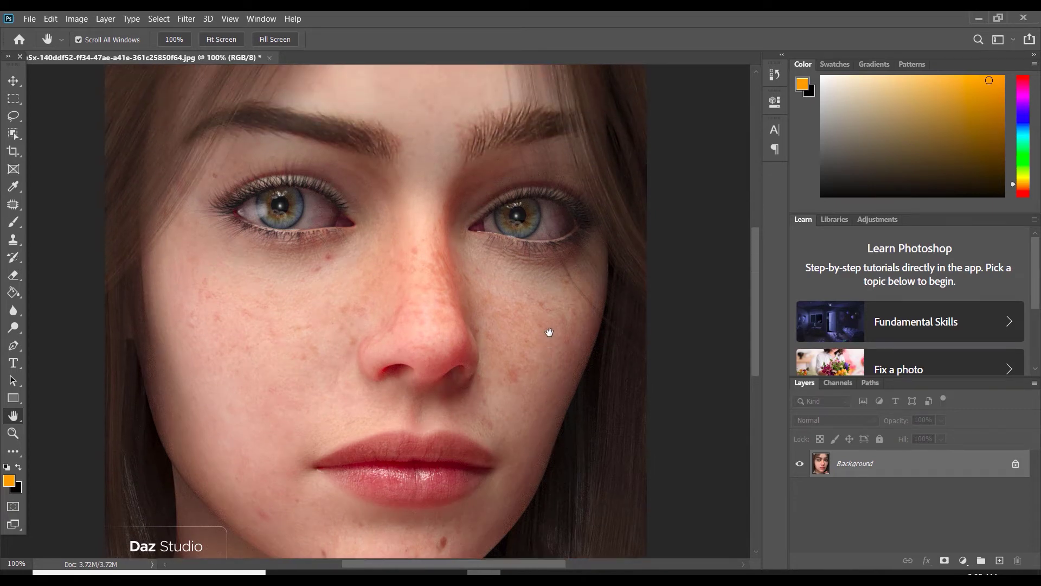
{"action": "scroll", "coordinate": [549, 334], "scroll_direction": "down", "scroll_amount": 2}
{"action": "scroll", "coordinate": [549, 336], "scroll_direction": "up", "scroll_amount": 1}
{"action": "scroll", "coordinate": [550, 335], "scroll_direction": "up", "scroll_amount": 2}
Duplicate Background to Layer 1 and apply Camera Raw: Exposure +0.15, Contrast +8, Shadows +23, Whites -19, Blacks +13
{"action": "key", "text": "ctrl+j"}
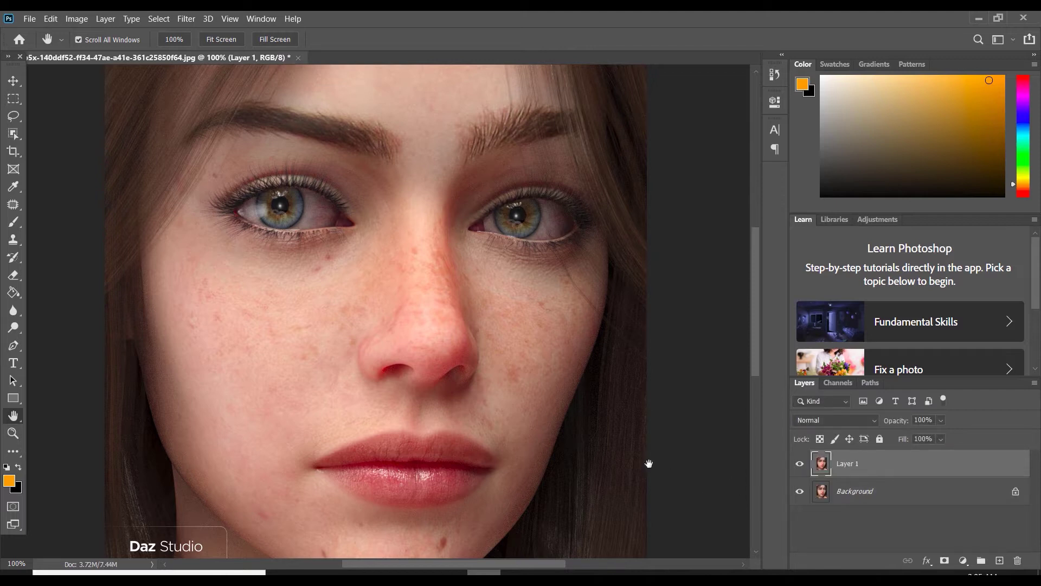
{"action": "key", "text": "ctrl+minus"}
{"action": "key", "text": "ctrl+minus"}
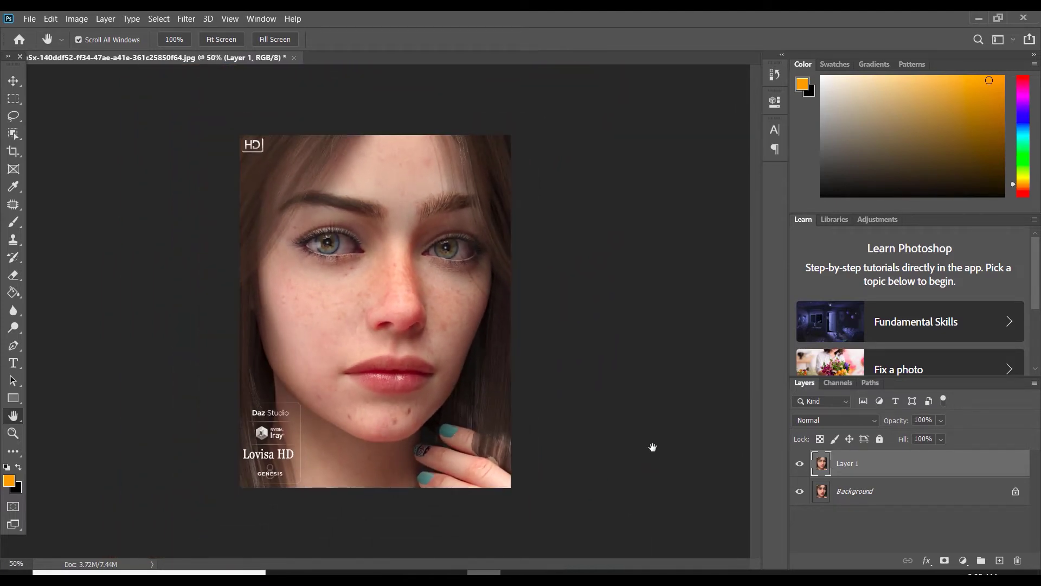
{"action": "left_click", "coordinate": [184, 19]}
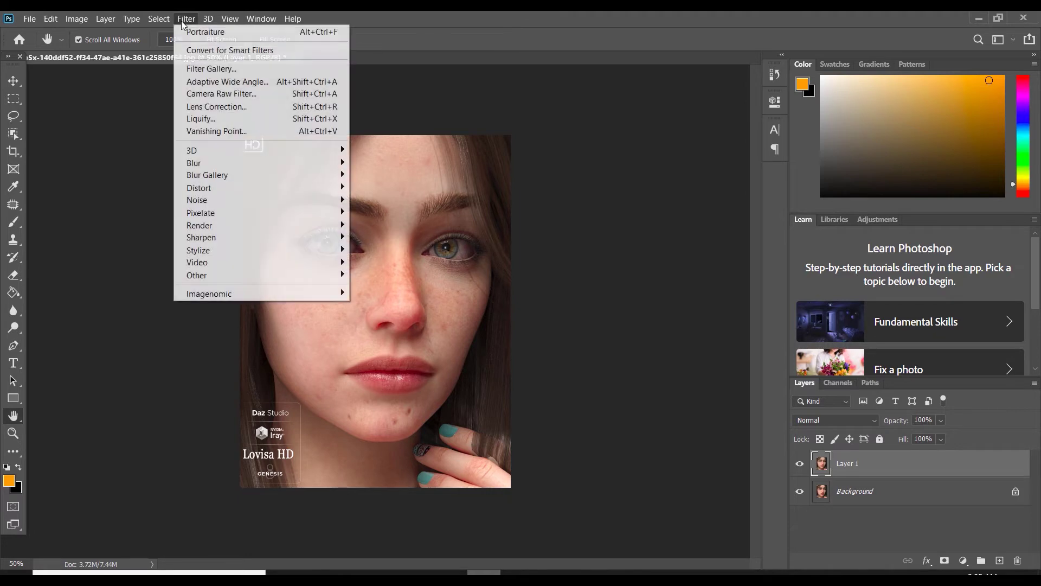
{"action": "left_click", "coordinate": [224, 96]}
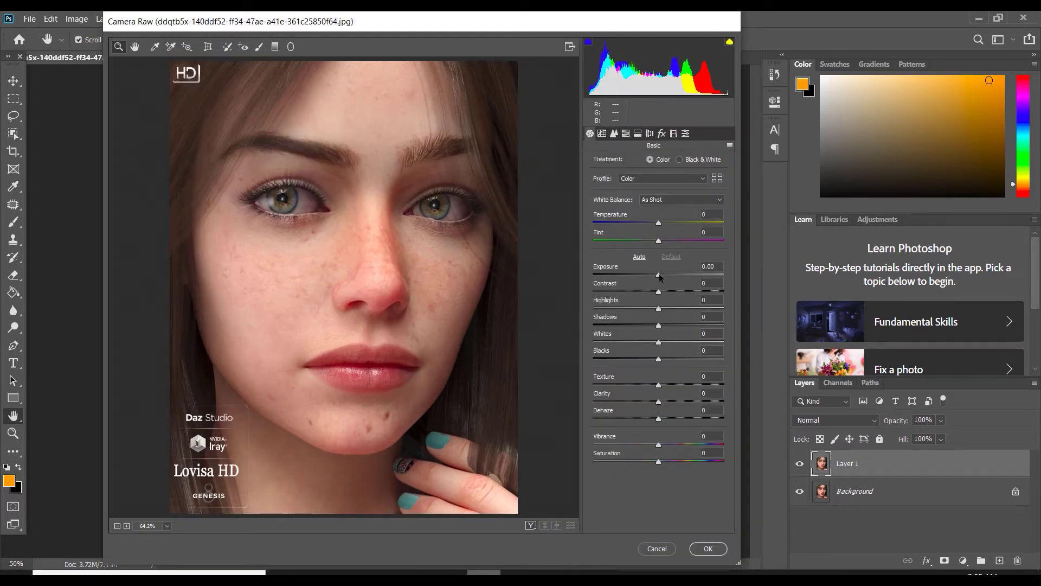
{"action": "left_click_drag", "start_coordinate": [659, 276], "coordinate": [661, 276]}
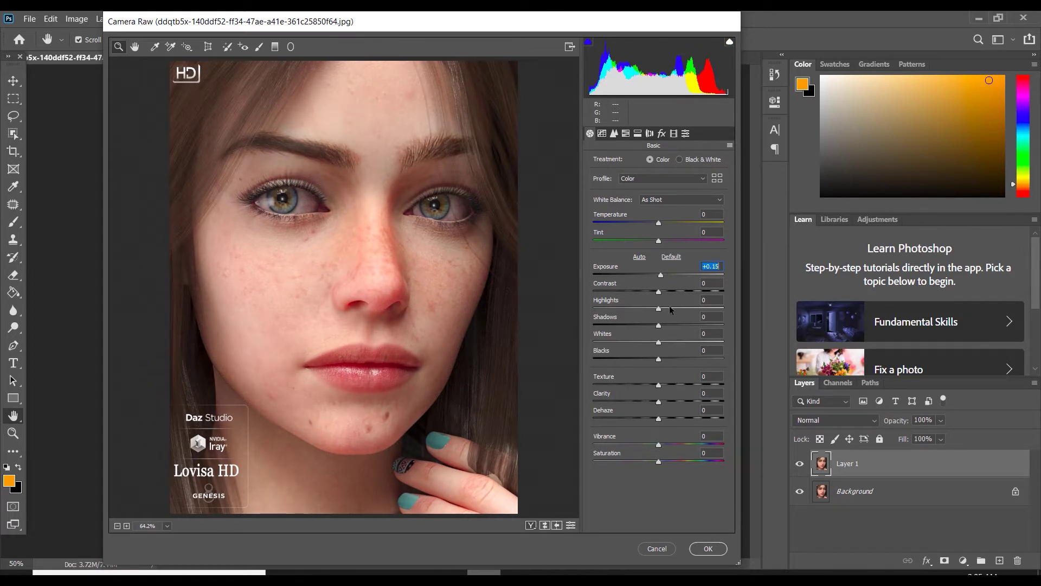
{"action": "left_click_drag", "start_coordinate": [659, 292], "coordinate": [677, 326]}
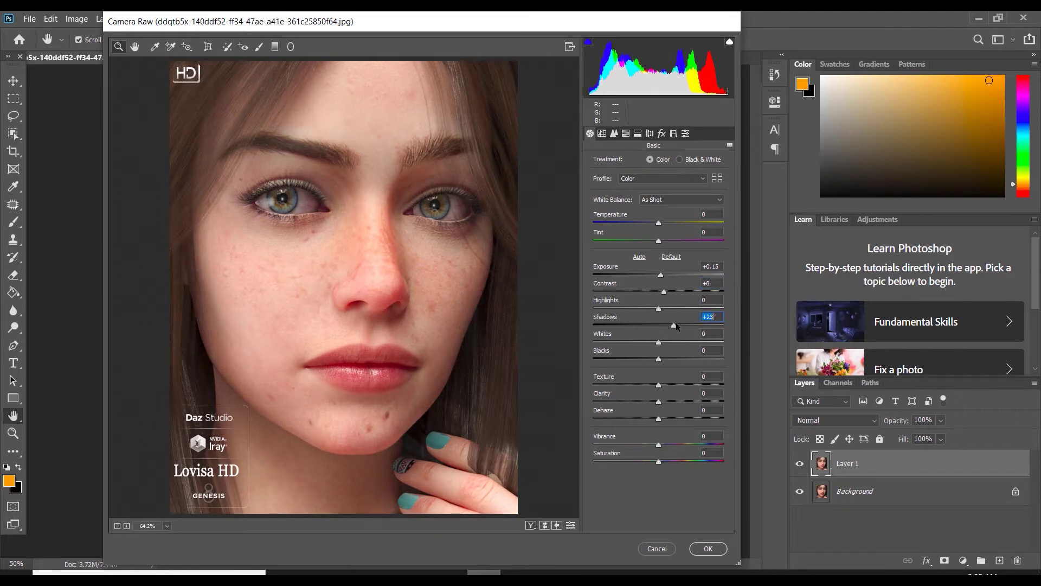
{"action": "mouse_move", "coordinate": [659, 359]}
{"action": "left_mouse_down"}
{"action": "mouse_move", "coordinate": [668, 361]}
{"action": "mouse_move", "coordinate": [645, 343]}
{"action": "left_mouse_up"}
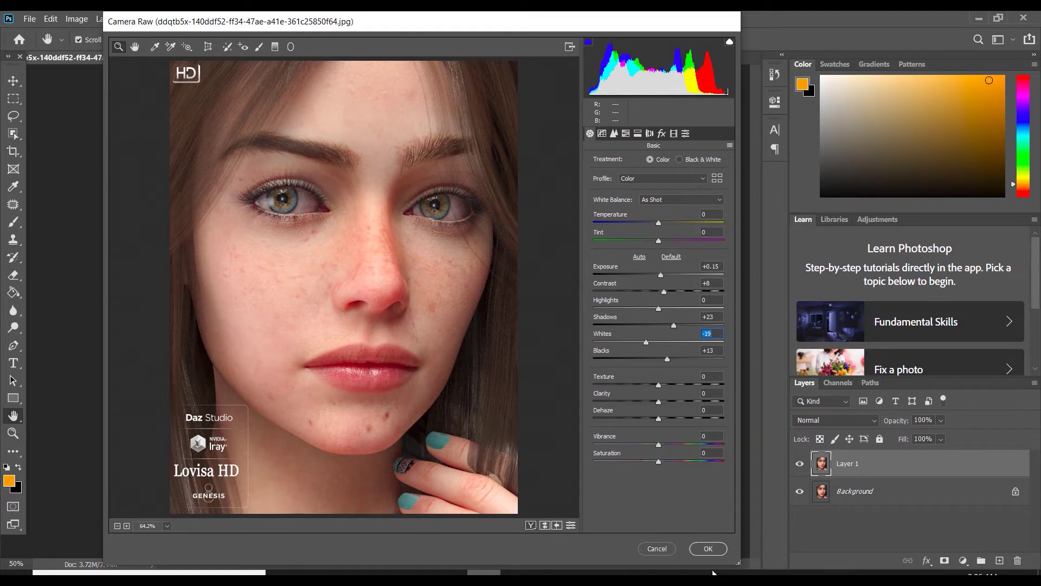
{"action": "left_click", "coordinate": [708, 548]}
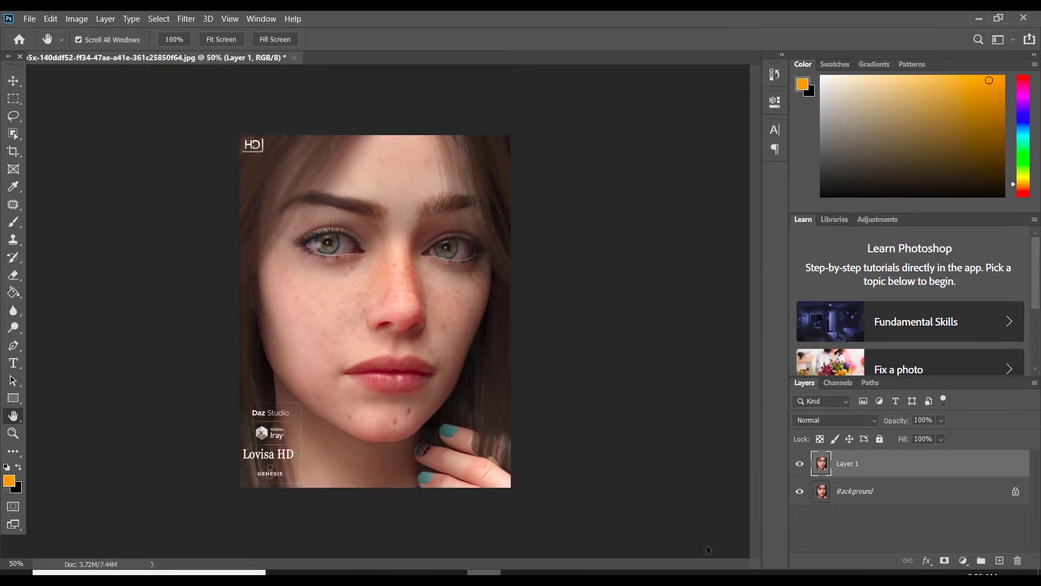
Toggle Layer 1 to compare it with the original, then zoom to 200%
{"action": "left_click", "coordinate": [799, 468]}
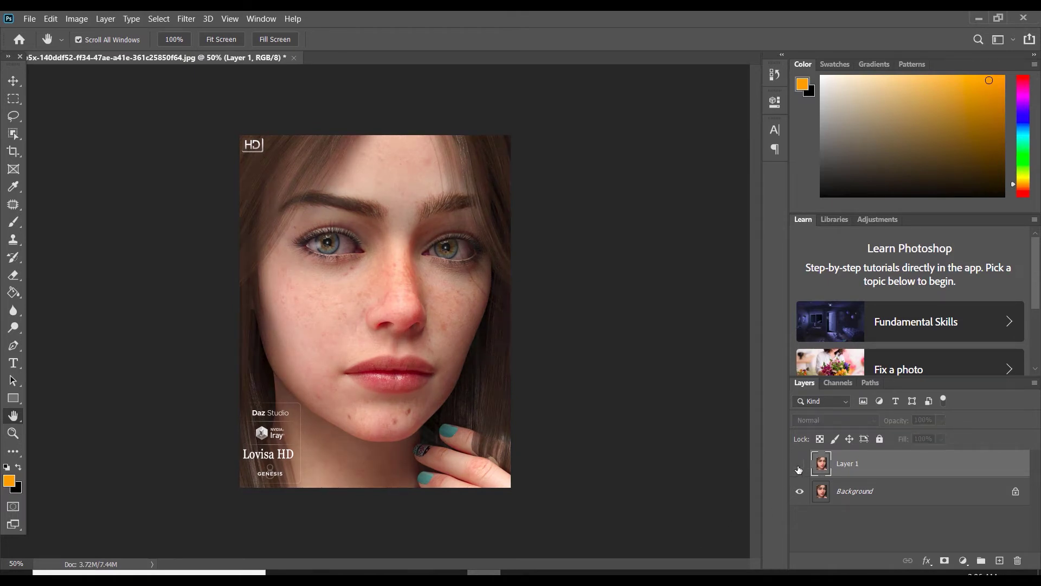
{"action": "left_click", "coordinate": [799, 467]}
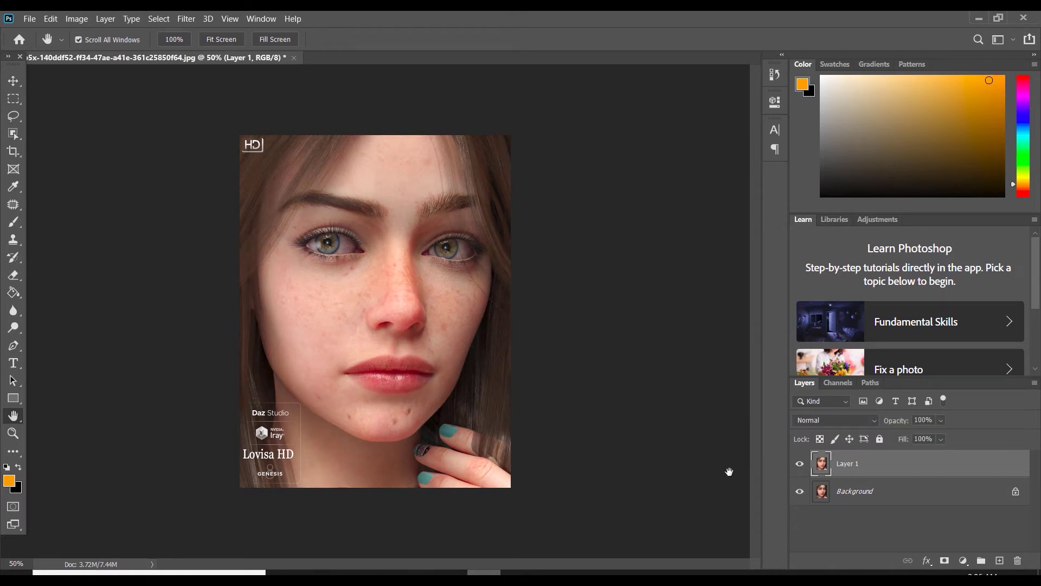
{"action": "key", "text": "ctrl+plus"}
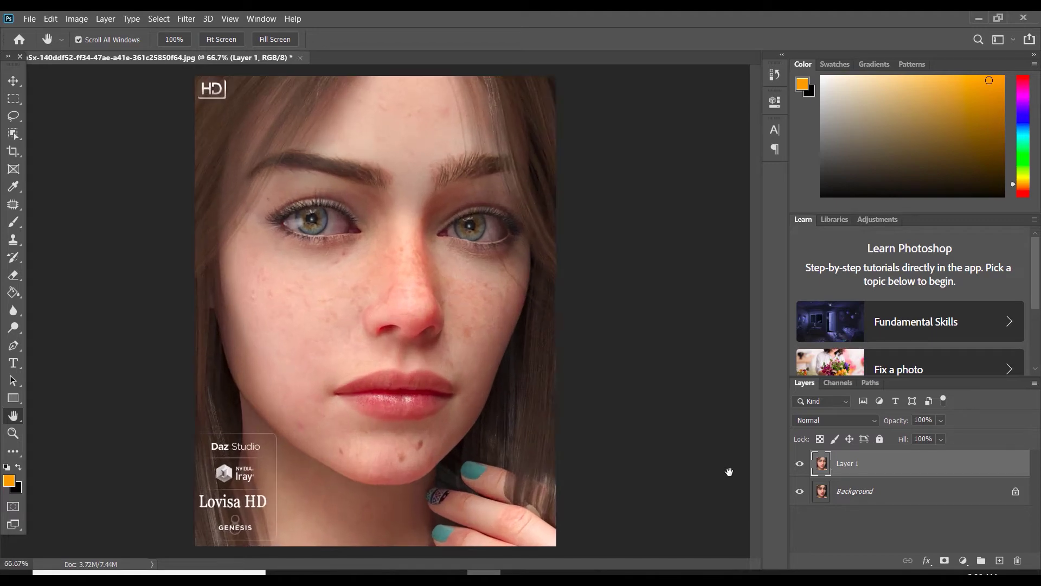
{"action": "key", "text": "ctrl+plus"}
{"action": "key", "text": "ctrl+plus"}
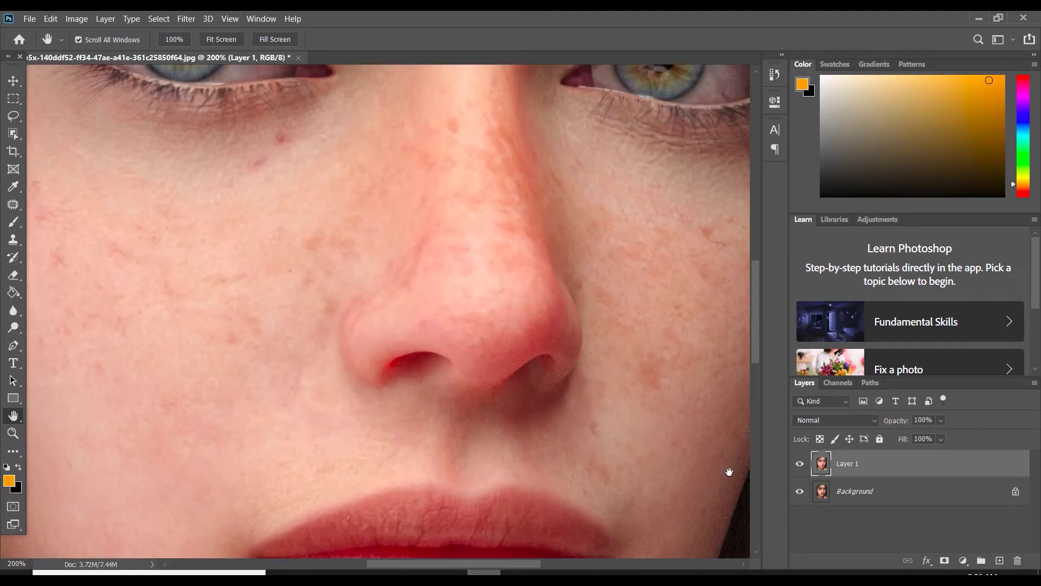
Pan the 200% view to bring the chin blemishes into view
{"action": "scroll", "coordinate": [526, 283], "scroll_direction": "down", "scroll_amount": 2}
{"action": "scroll", "coordinate": [526, 284], "scroll_direction": "down", "scroll_amount": 5}
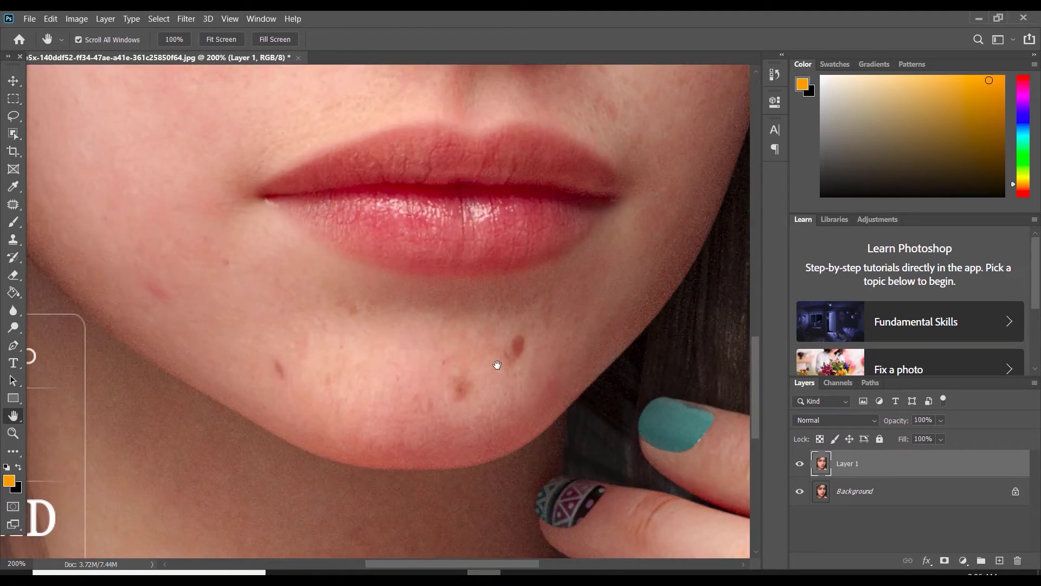
{"action": "mouse_move", "coordinate": [515, 372]}
{"action": "left_mouse_down"}
{"action": "mouse_move", "coordinate": [405, 303]}
{"action": "mouse_move", "coordinate": [413, 474]}
{"action": "left_mouse_up"}
{"action": "scroll", "coordinate": [405, 303], "scroll_direction": "up", "scroll_amount": 1}
{"action": "scroll", "coordinate": [365, 291], "scroll_direction": "down", "scroll_amount": 2}
{"action": "scroll", "coordinate": [318, 269], "scroll_direction": "up", "scroll_amount": 2}
{"action": "scroll", "coordinate": [337, 340], "scroll_direction": "up", "scroll_amount": 2}
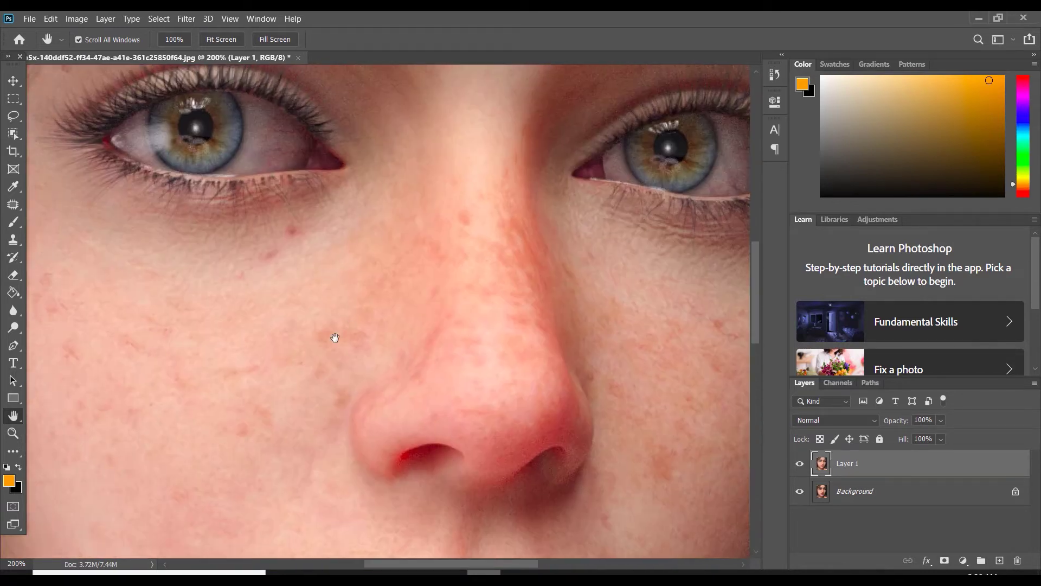
{"action": "scroll", "coordinate": [421, 202], "scroll_direction": "left", "scroll_amount": 3}
{"action": "scroll", "coordinate": [451, 323], "scroll_direction": "down", "scroll_amount": 5}
{"action": "scroll", "coordinate": [451, 323], "scroll_direction": "right", "scroll_amount": 3}
{"action": "scroll", "coordinate": [429, 287], "scroll_direction": "down", "scroll_amount": 3}
{"action": "scroll", "coordinate": [412, 255], "scroll_direction": "right", "scroll_amount": 1}
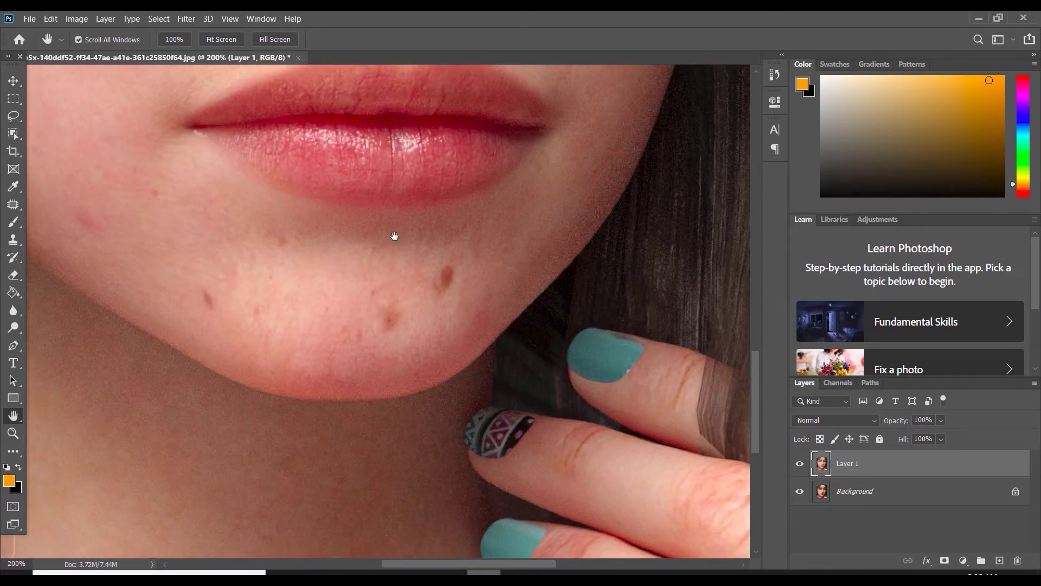
{"action": "left_click", "coordinate": [19, 209]}
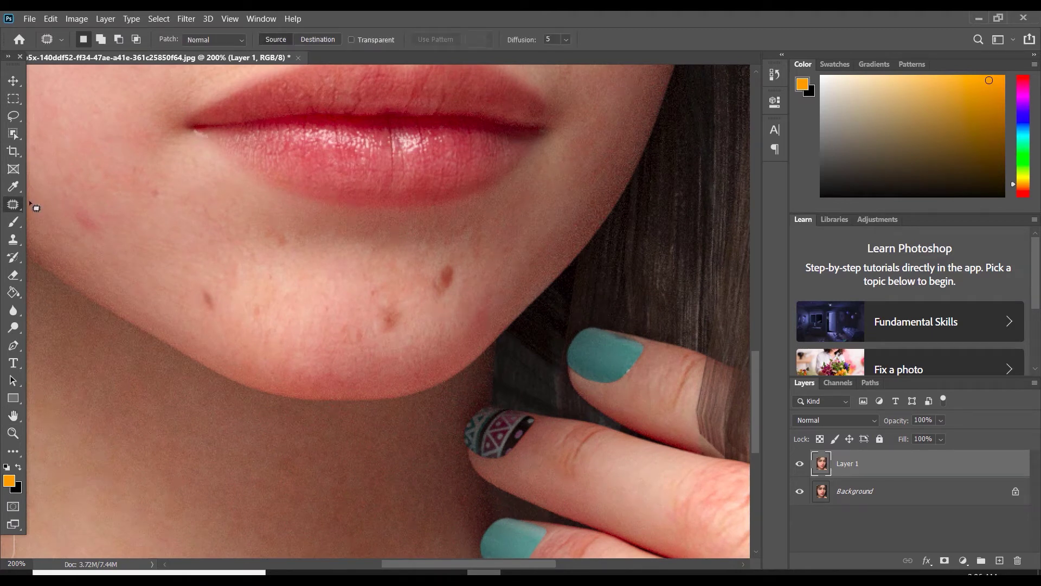
Patch three chin blemishes on Layer 1 with nearby clean skin
{"action": "mouse_move", "coordinate": [459, 260]}
{"action": "left_mouse_down"}
{"action": "mouse_move", "coordinate": [433, 306]}
{"action": "mouse_move", "coordinate": [460, 262]}
{"action": "mouse_move", "coordinate": [346, 267]}
{"action": "left_mouse_up"}
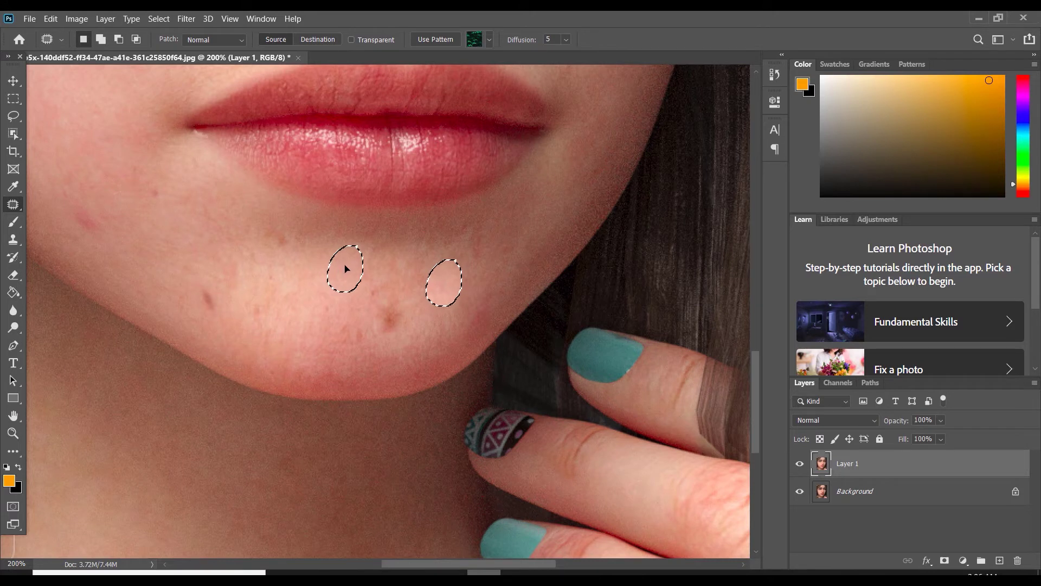
{"action": "left_click_drag", "start_coordinate": [346, 268], "coordinate": [347, 269]}
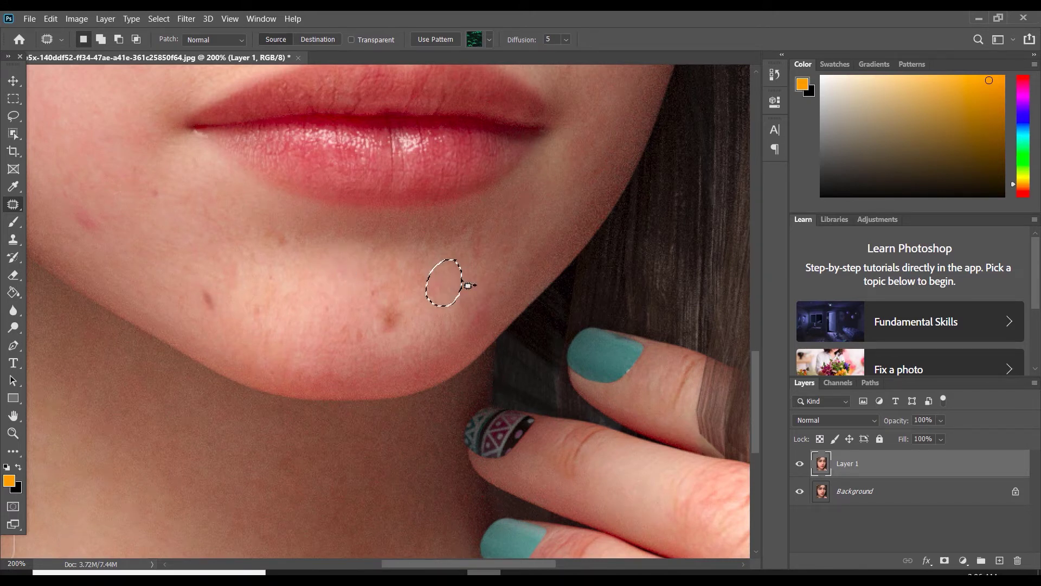
{"action": "key", "text": "ctrl+d"}
{"action": "mouse_move", "coordinate": [428, 323]}
{"action": "left_mouse_down"}
{"action": "mouse_move", "coordinate": [375, 340]}
{"action": "mouse_move", "coordinate": [414, 327]}
{"action": "mouse_move", "coordinate": [349, 284]}
{"action": "left_mouse_up"}
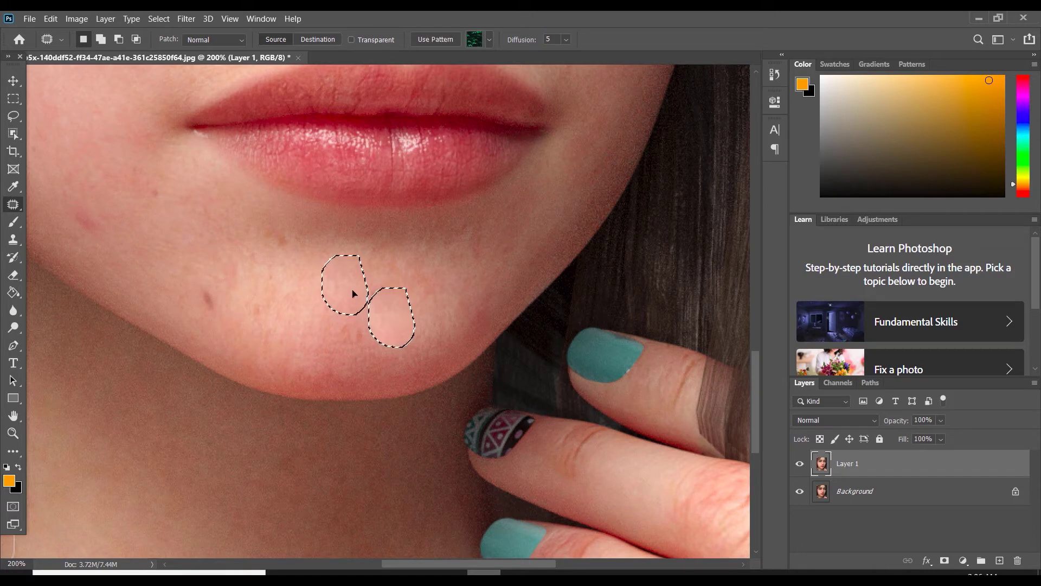
{"action": "key", "text": "ctrl+d"}
{"action": "mouse_move", "coordinate": [374, 340]}
{"action": "left_mouse_down"}
{"action": "mouse_move", "coordinate": [339, 348]}
{"action": "mouse_move", "coordinate": [353, 284]}
{"action": "mouse_move", "coordinate": [392, 311]}
{"action": "mouse_move", "coordinate": [382, 284]}
{"action": "mouse_move", "coordinate": [302, 302]}
{"action": "left_mouse_up"}
{"action": "key", "text": "ctrl+d"}
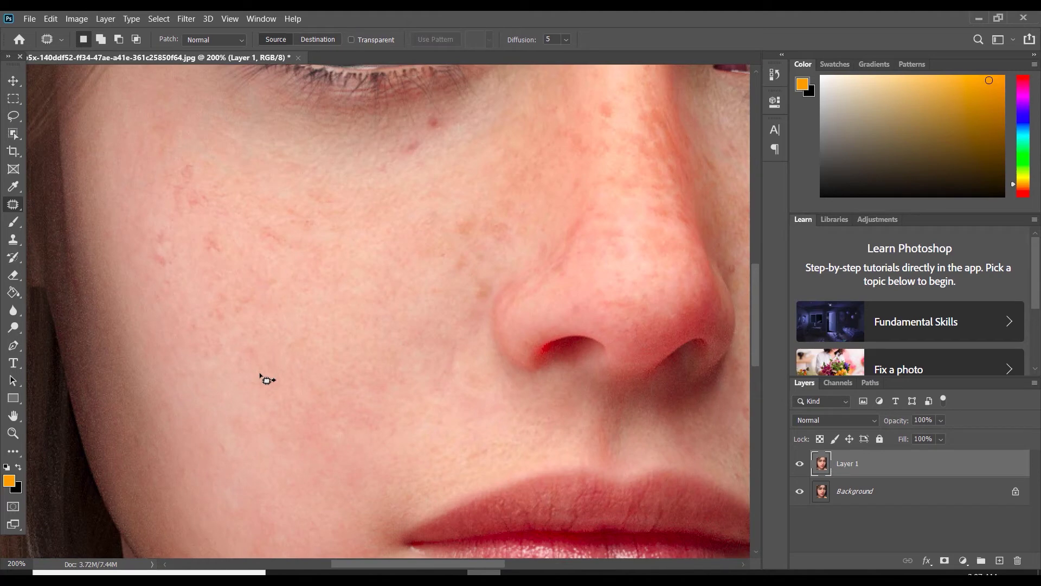
Patch a cheek blemish with clean nearby skin
{"action": "scroll", "coordinate": [267, 380], "scroll_direction": "up", "scroll_amount": 3}
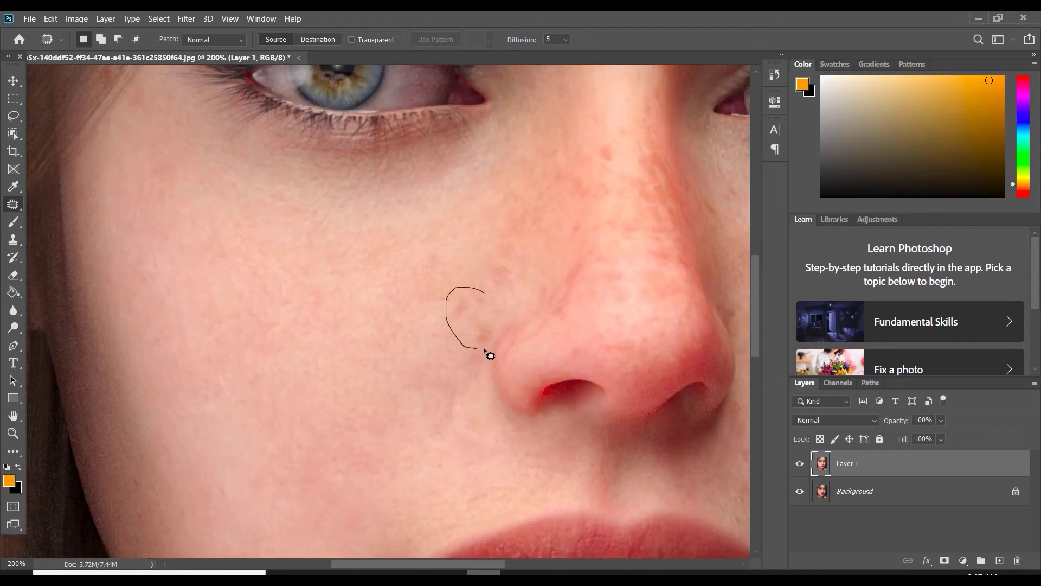
{"action": "scroll", "coordinate": [597, 288], "scroll_direction": "up", "scroll_amount": 3}
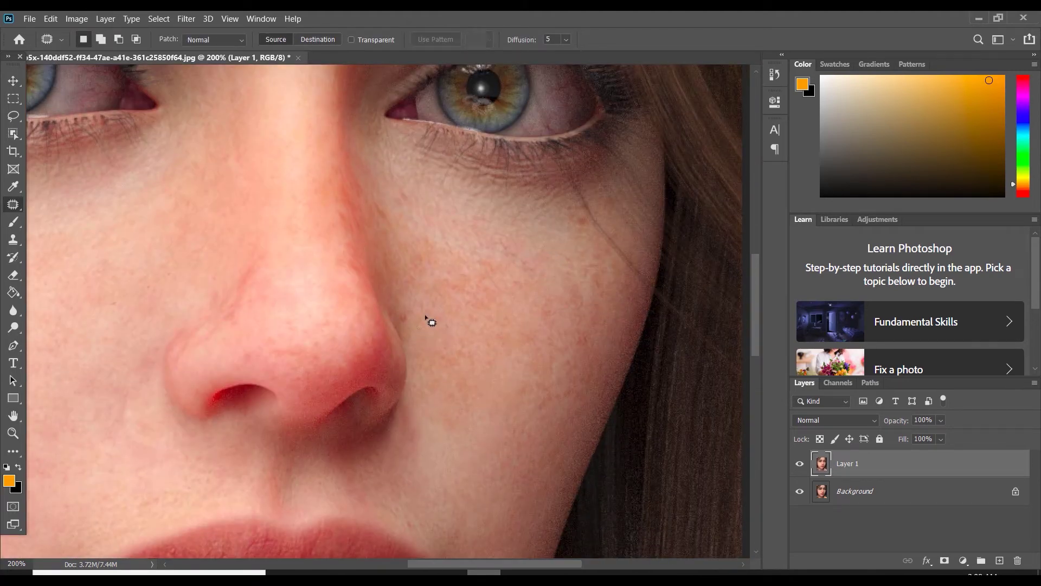
{"action": "left_click_drag", "start_coordinate": [520, 250], "coordinate": [537, 309]}
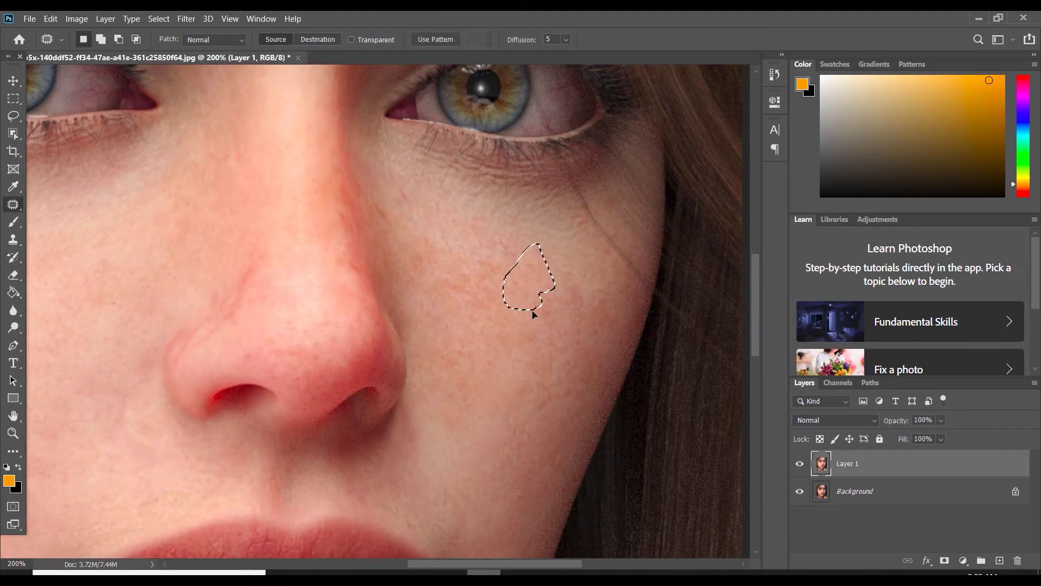
{"action": "left_click_drag", "start_coordinate": [450, 404], "coordinate": [458, 415]}
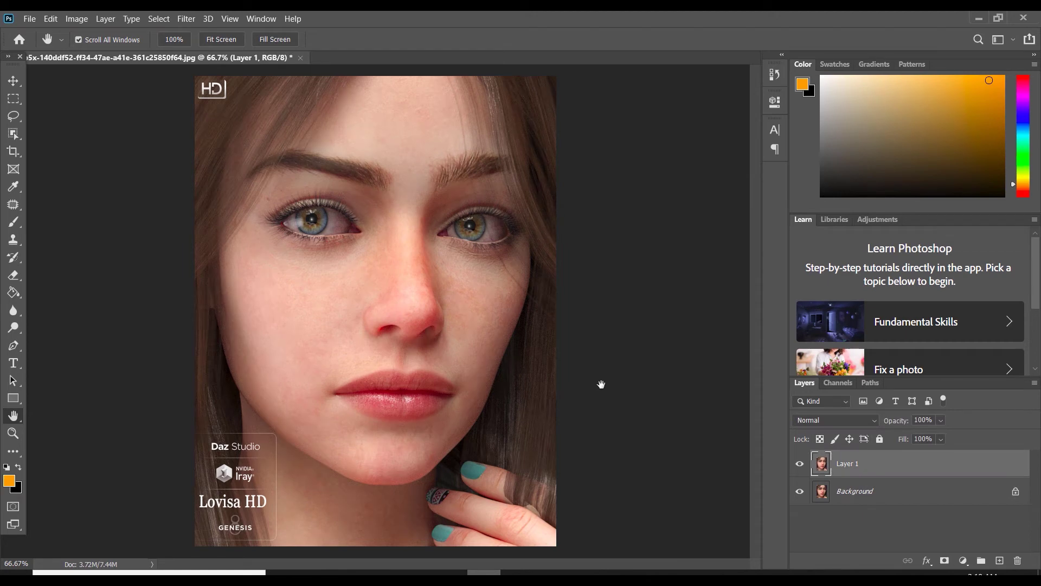
{"action": "key", "text": "ctrl+1"}
{"action": "scroll", "coordinate": [523, 383], "scroll_direction": "up", "scroll_amount": 3}
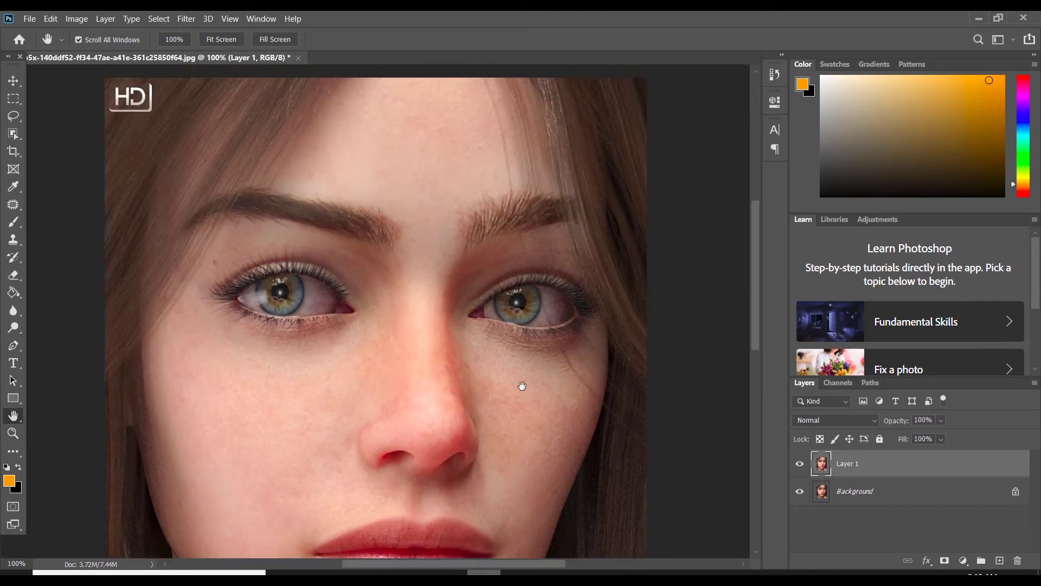
{"action": "scroll", "coordinate": [522, 386], "scroll_direction": "up", "scroll_amount": 2}
{"action": "scroll", "coordinate": [522, 386], "scroll_direction": "down", "scroll_amount": 3}
{"action": "scroll", "coordinate": [521, 386], "scroll_direction": "down", "scroll_amount": 2}
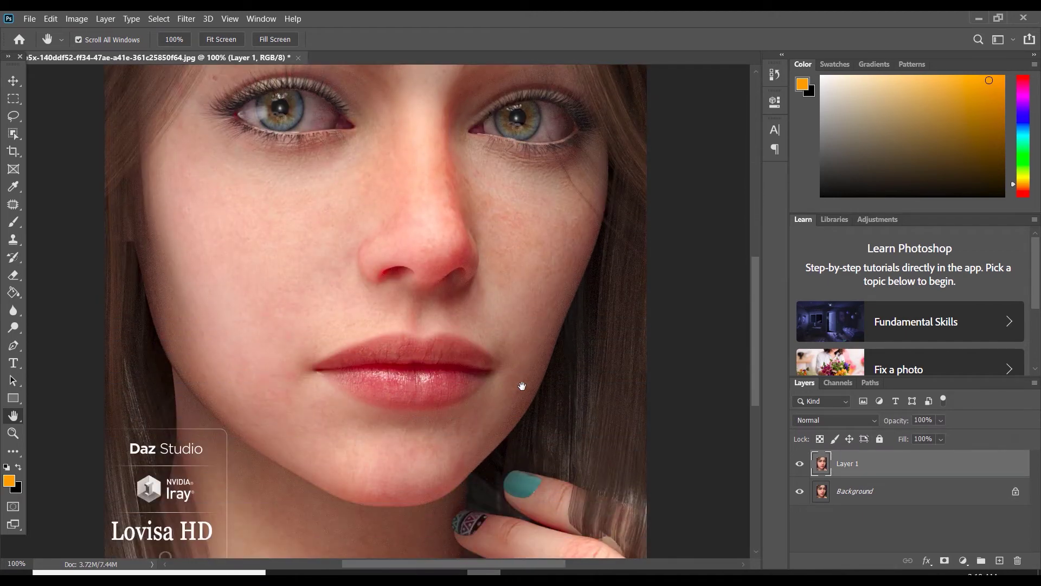
{"action": "scroll", "coordinate": [522, 385], "scroll_direction": "down", "scroll_amount": 2}
{"action": "scroll", "coordinate": [521, 383], "scroll_direction": "up", "scroll_amount": 2}
{"action": "scroll", "coordinate": [523, 380], "scroll_direction": "up", "scroll_amount": 2}
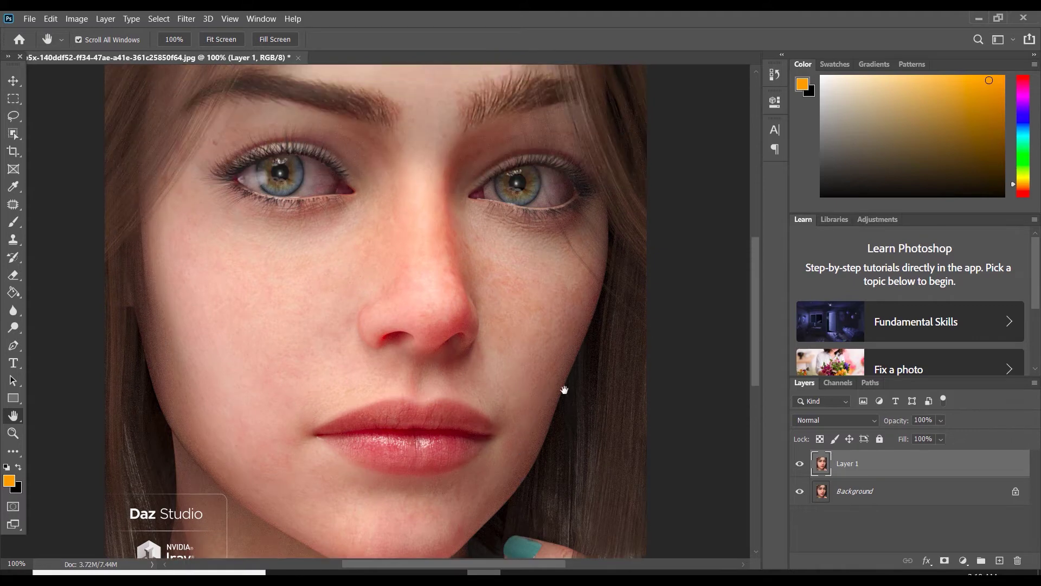
{"action": "left_click", "coordinate": [800, 464]}
{"action": "left_click", "coordinate": [800, 464]}
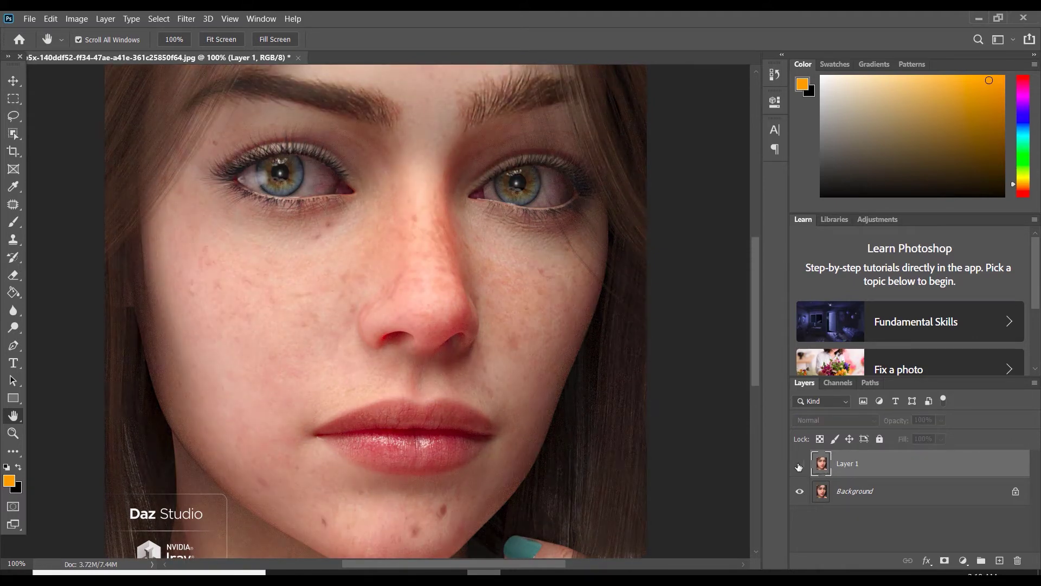
{"action": "left_click", "coordinate": [799, 465]}
{"action": "scroll", "coordinate": [597, 377], "scroll_direction": "up", "scroll_amount": 2}
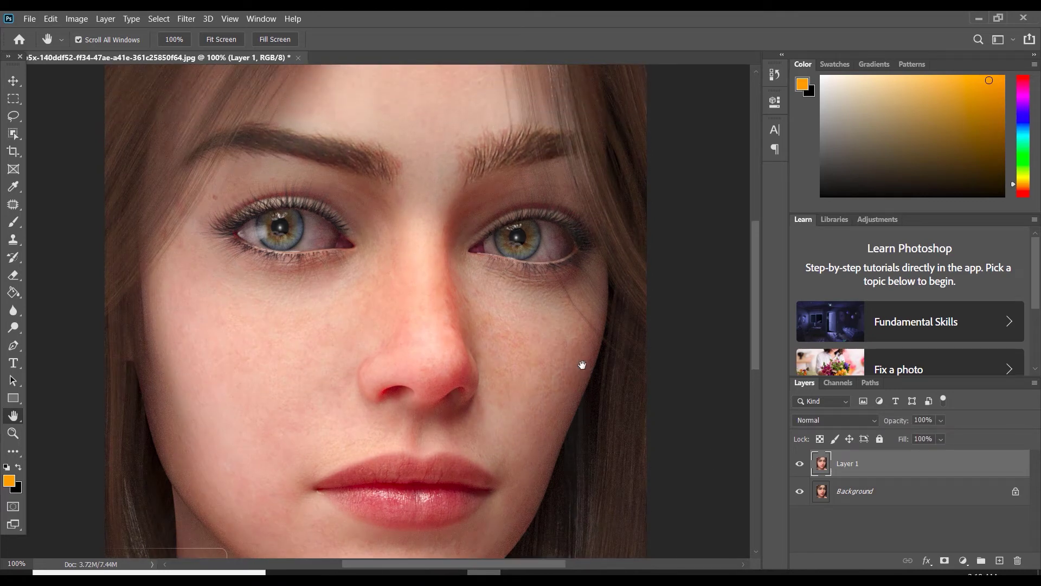
{"action": "scroll", "coordinate": [586, 360], "scroll_direction": "down", "scroll_amount": 2}
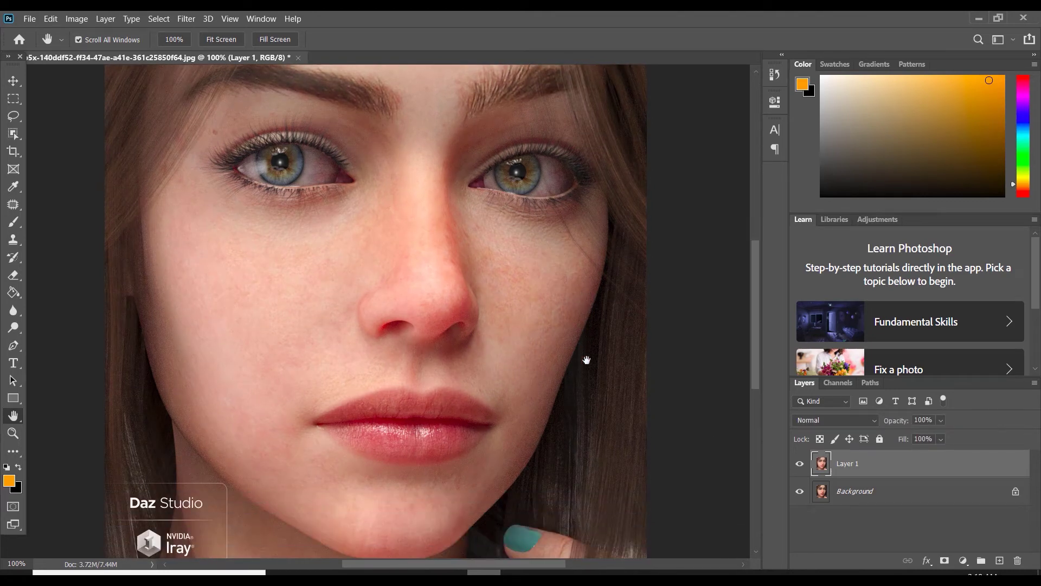
{"action": "scroll", "coordinate": [586, 360], "scroll_direction": "down", "scroll_amount": 2}
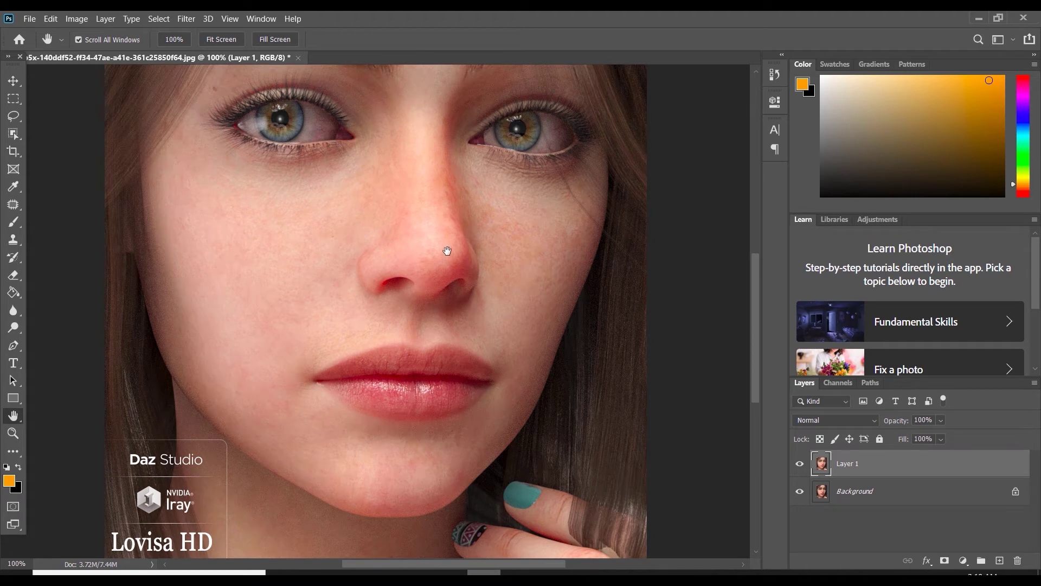
{"action": "scroll", "coordinate": [447, 249], "scroll_direction": "up", "scroll_amount": 4}
{"action": "scroll", "coordinate": [448, 251], "scroll_direction": "up", "scroll_amount": 4}
{"action": "scroll", "coordinate": [448, 254], "scroll_direction": "up", "scroll_amount": 2}
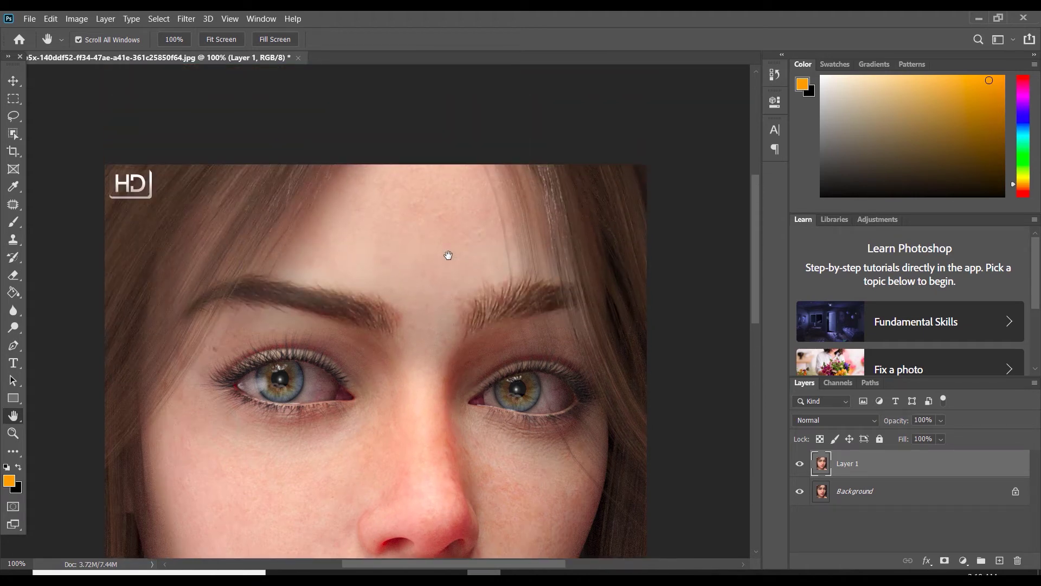
{"action": "scroll", "coordinate": [448, 255], "scroll_direction": "down", "scroll_amount": 1}
{"action": "scroll", "coordinate": [447, 251], "scroll_direction": "down", "scroll_amount": 1}
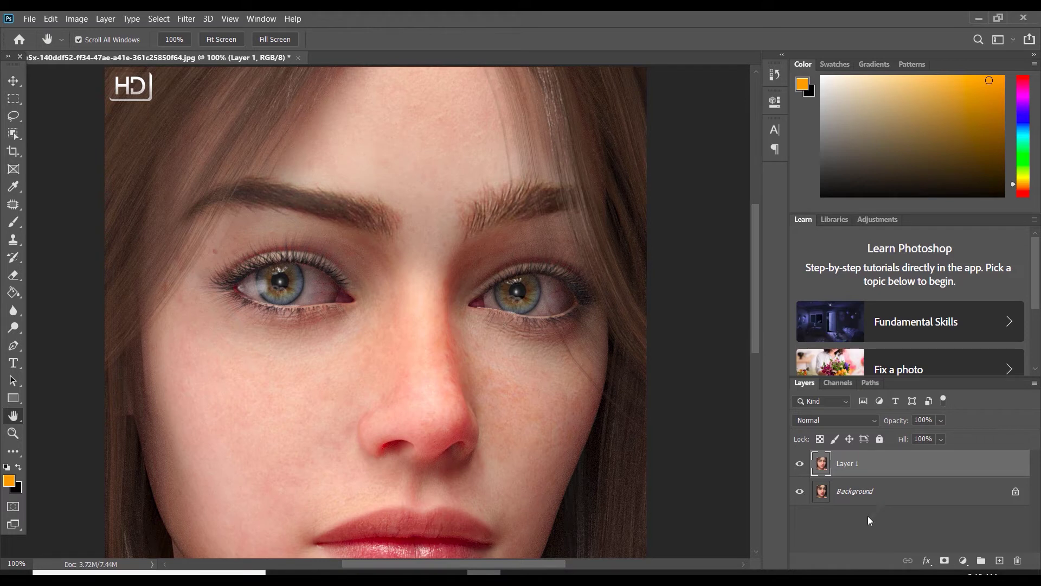
{"action": "key", "text": "ctrl+j"}
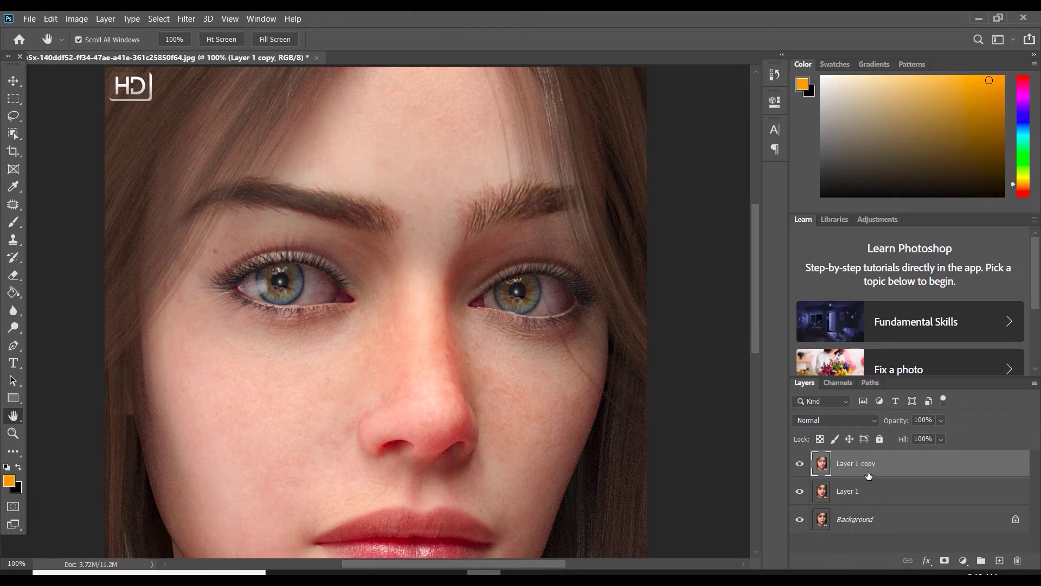
Undo the stray copy and duplicate Layer 1 again, creating Layer 1 copy 2 on top
{"action": "key", "text": "ctrl+z"}
{"action": "mouse_move", "coordinate": [843, 471]}
{"action": "left_mouse_down"}
{"action": "mouse_move", "coordinate": [926, 481]}
{"action": "mouse_move", "coordinate": [1001, 557]}
{"action": "left_mouse_up"}
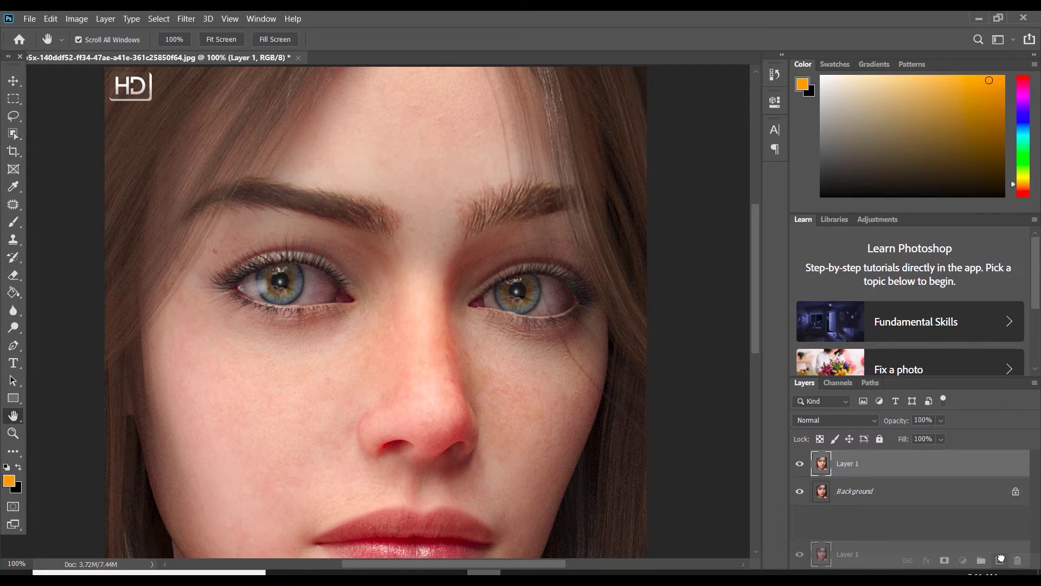
{"action": "left_click_drag", "start_coordinate": [1001, 558], "coordinate": [1000, 558]}
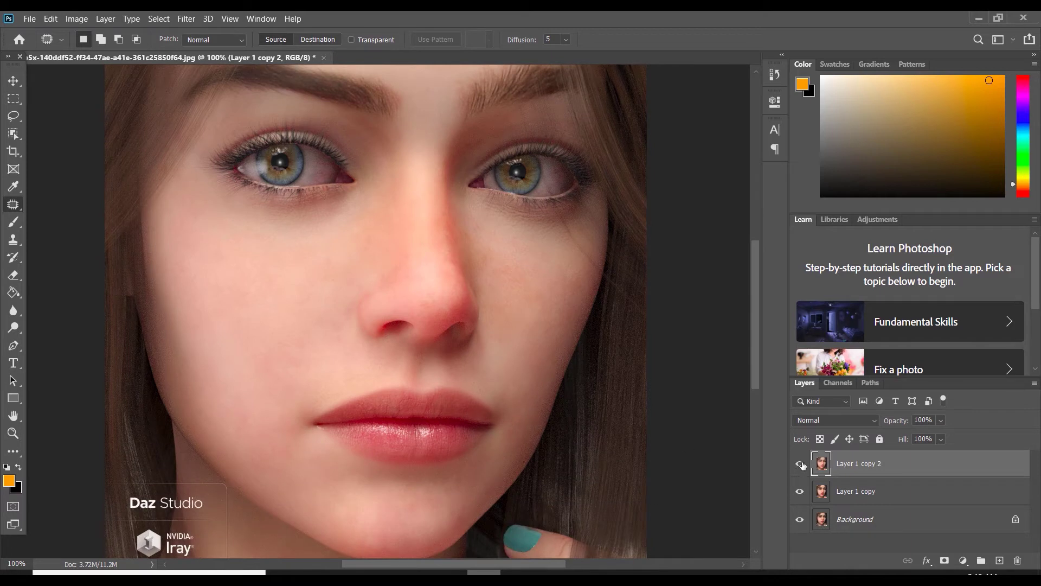
Toggle the smoothed top layer on and off to compare the skin softening
{"action": "left_click", "coordinate": [800, 464]}
{"action": "scroll", "coordinate": [607, 453], "scroll_direction": "up", "scroll_amount": 2}
{"action": "scroll", "coordinate": [606, 453], "scroll_direction": "up", "scroll_amount": 1}
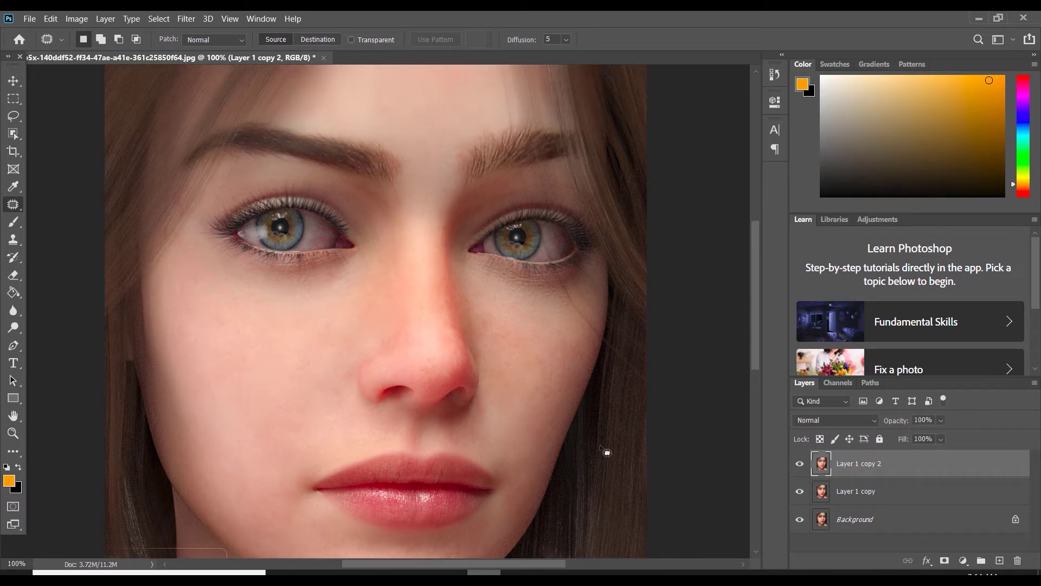
{"action": "scroll", "coordinate": [607, 453], "scroll_direction": "up", "scroll_amount": 2}
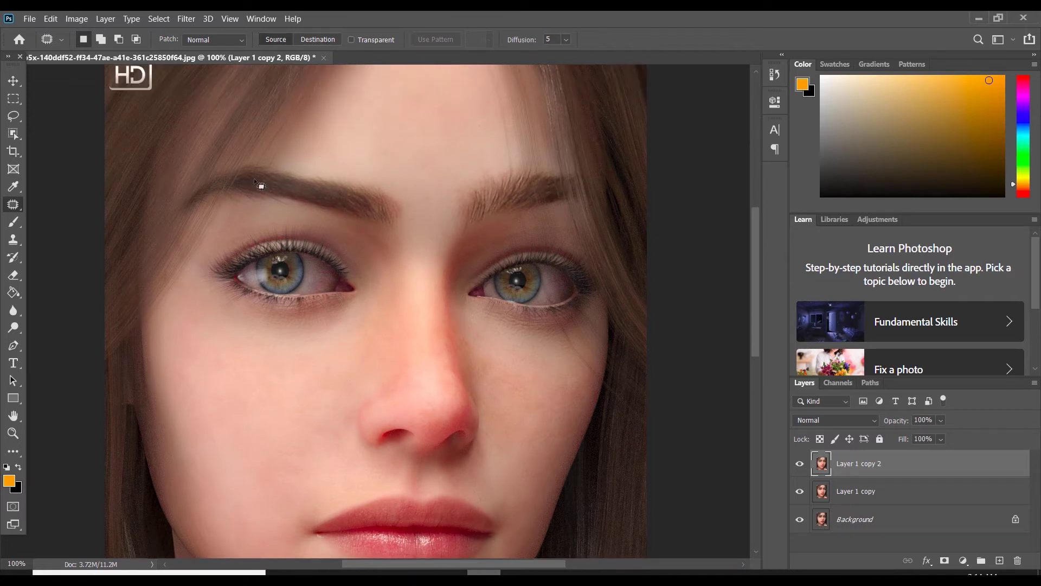
{"action": "scroll", "coordinate": [274, 178], "scroll_direction": "up", "scroll_amount": 2}
{"action": "scroll", "coordinate": [278, 180], "scroll_direction": "up", "scroll_amount": 2}
{"action": "left_click", "coordinate": [800, 464]}
{"action": "left_click", "coordinate": [799, 464]}
{"action": "left_click", "coordinate": [801, 464]}
{"action": "left_click", "coordinate": [801, 463]}
Recheck Layer 1 copy 2 against the layers below and add a layer mask to it
{"action": "scroll", "coordinate": [594, 417], "scroll_direction": "down", "scroll_amount": 1}
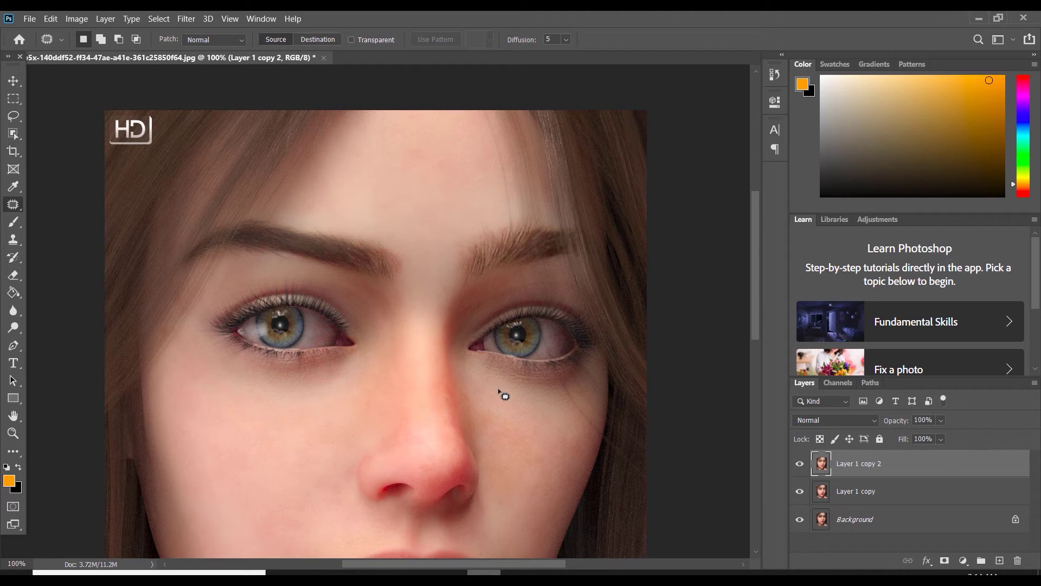
{"action": "scroll", "coordinate": [504, 390], "scroll_direction": "down", "scroll_amount": 2}
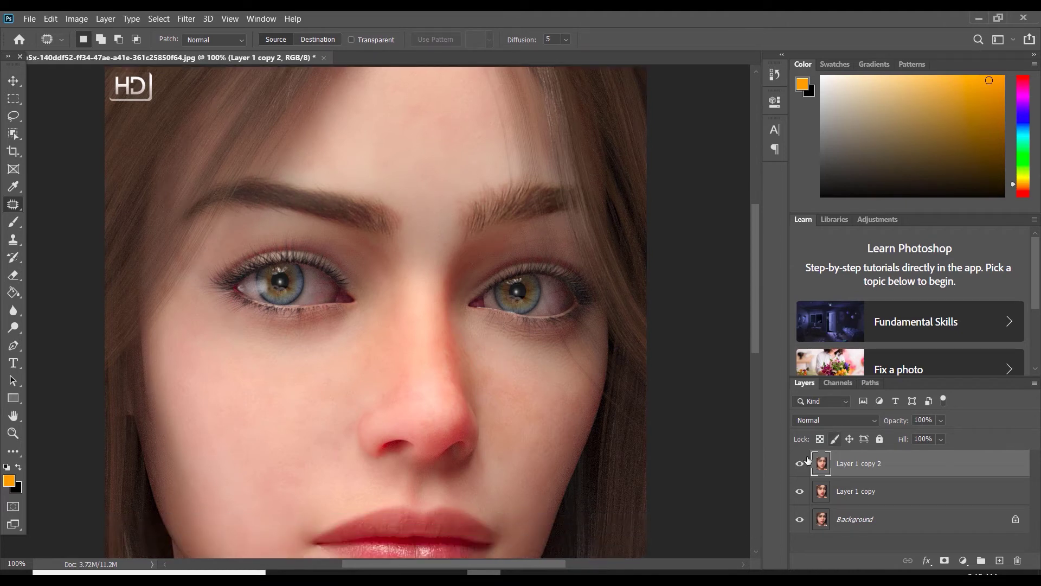
{"action": "left_click", "coordinate": [800, 465]}
{"action": "left_click", "coordinate": [799, 463]}
{"action": "scroll", "coordinate": [479, 295], "scroll_direction": "down", "scroll_amount": 1}
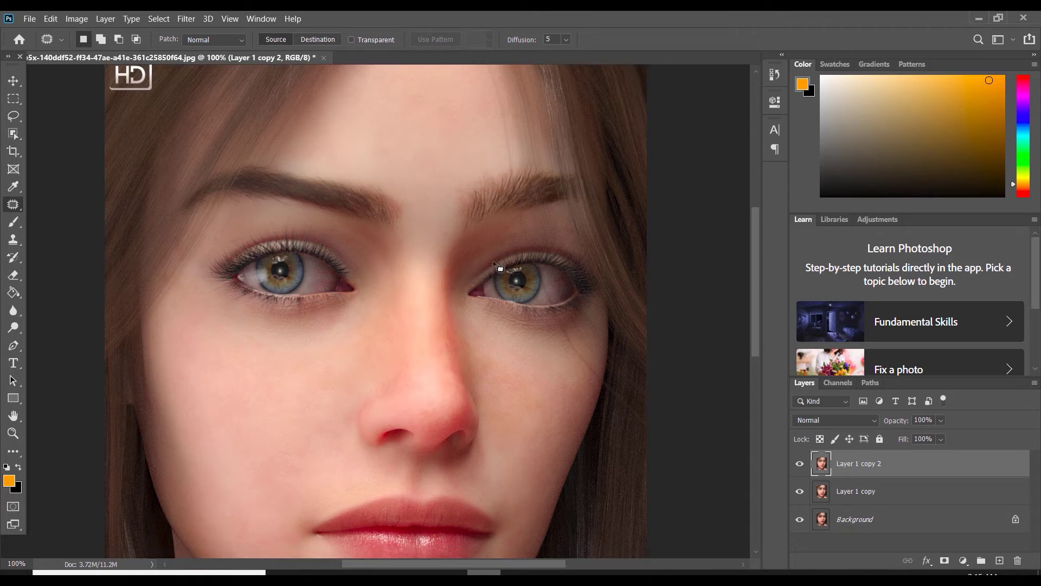
{"action": "scroll", "coordinate": [629, 361], "scroll_direction": "down", "scroll_amount": 3}
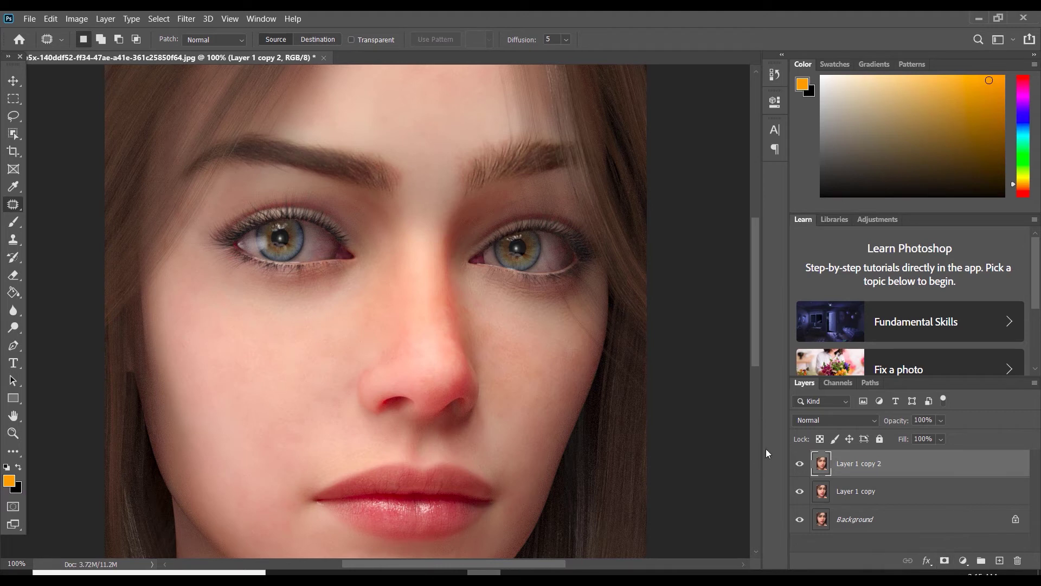
{"action": "left_click", "coordinate": [945, 561]}
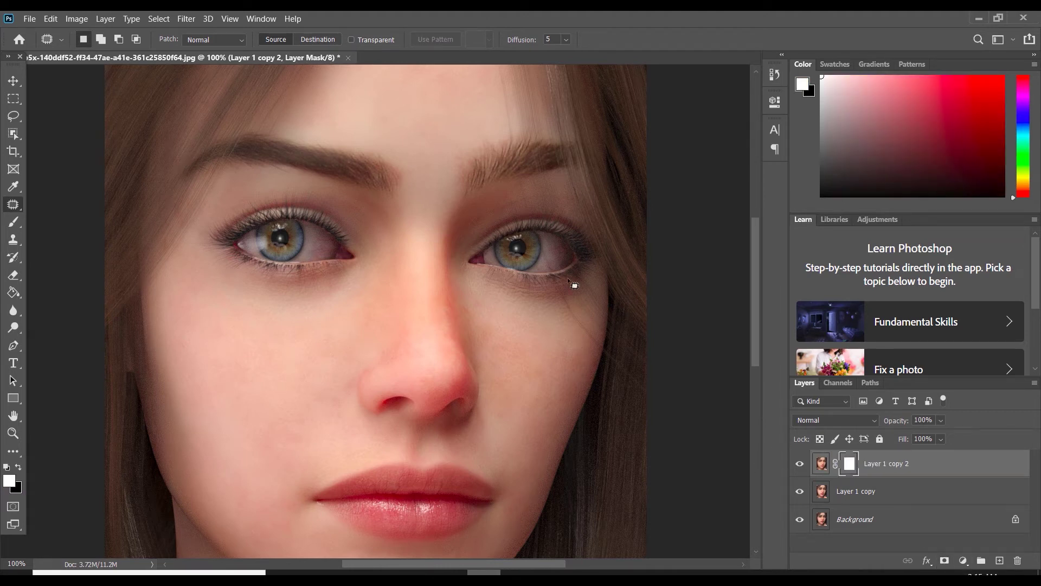
Set up a black 13 px Brush with 0% hardness for painting the mask
{"action": "scroll", "coordinate": [462, 302], "scroll_direction": "down", "scroll_amount": 2}
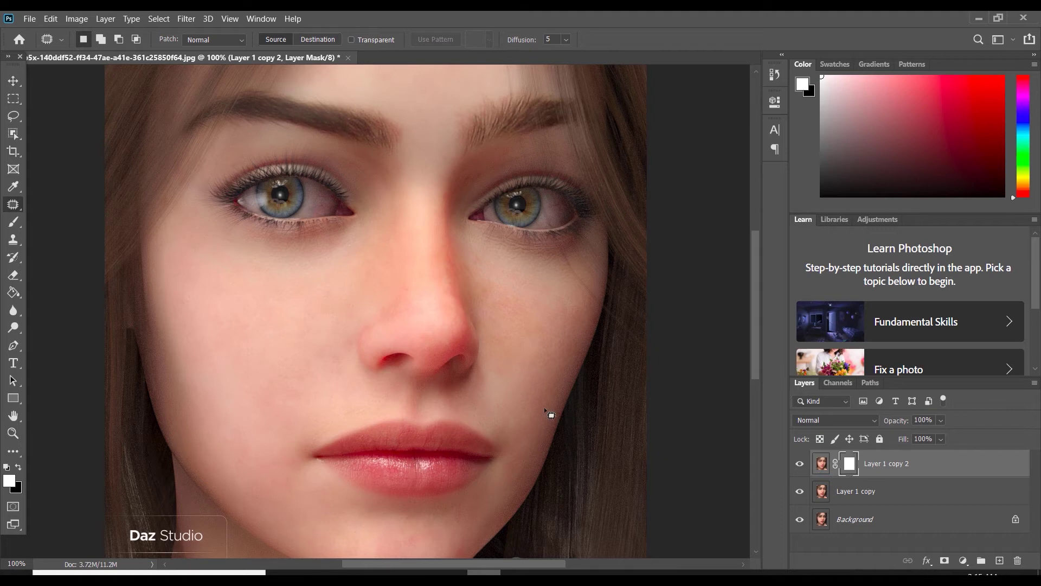
{"action": "scroll", "coordinate": [545, 410], "scroll_direction": "up", "scroll_amount": 3}
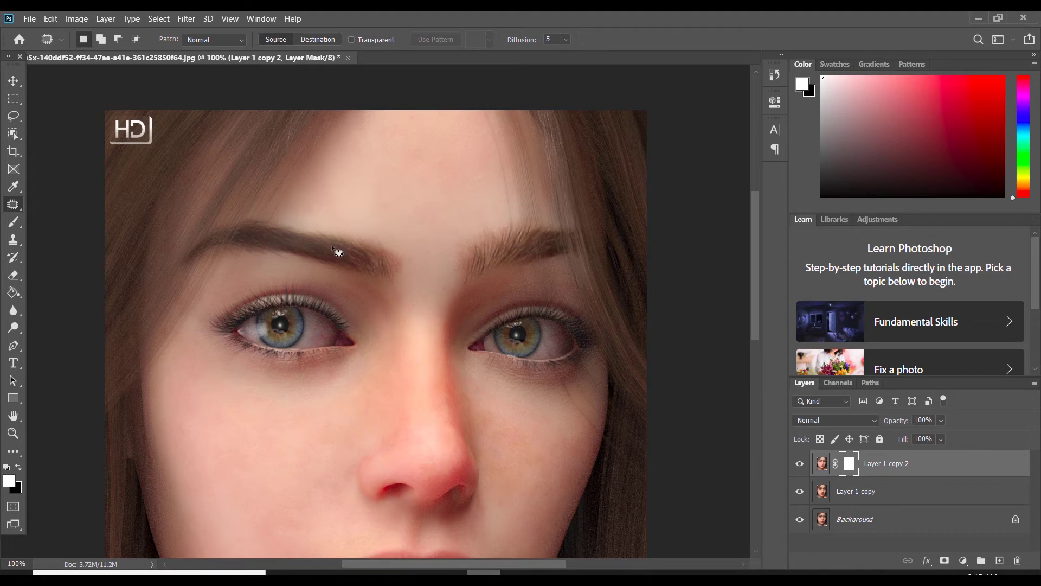
{"action": "left_click", "coordinate": [18, 226]}
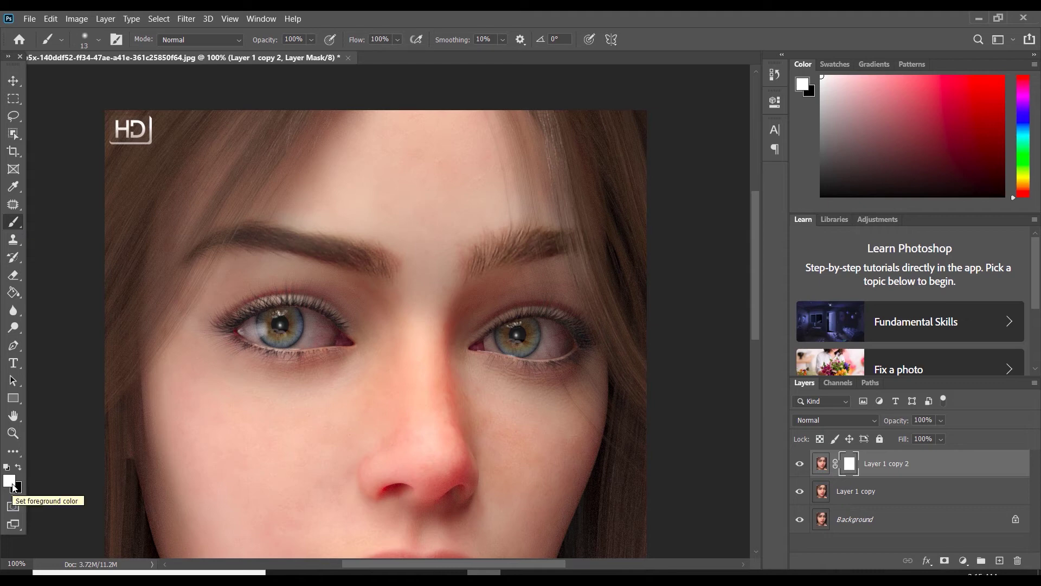
{"action": "left_click", "coordinate": [19, 467]}
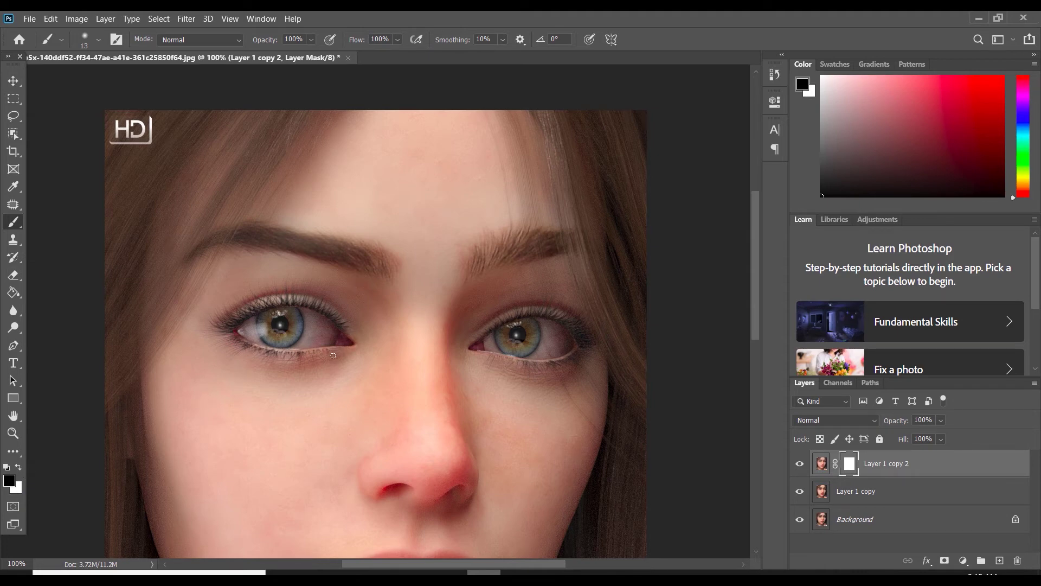
{"action": "right_click", "coordinate": [413, 217]}
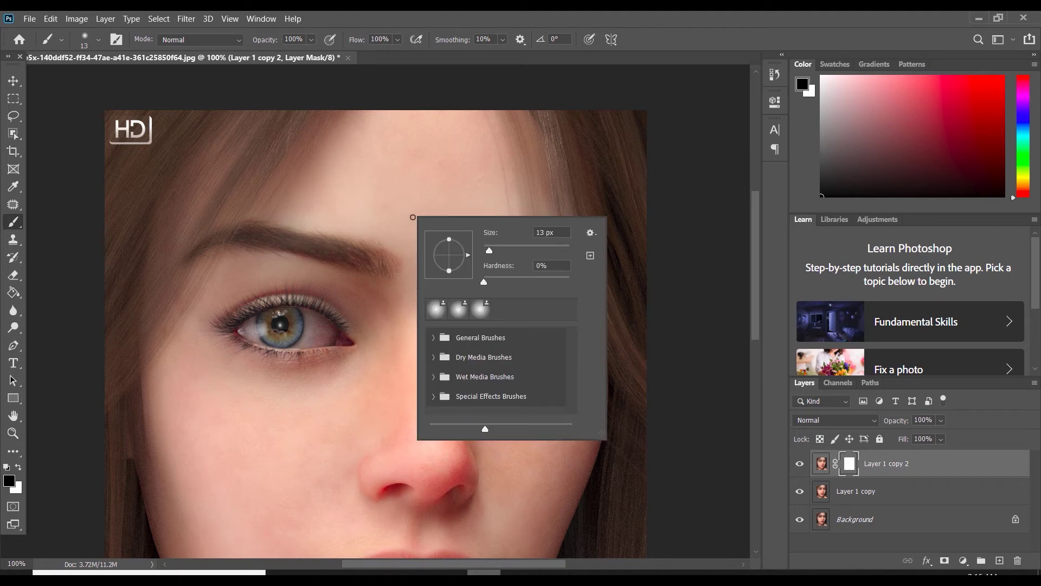
Enlarge the brush to 58 px and mask the smoothing off the left eyebrow and hair edges
{"action": "right_click", "coordinate": [409, 179]}
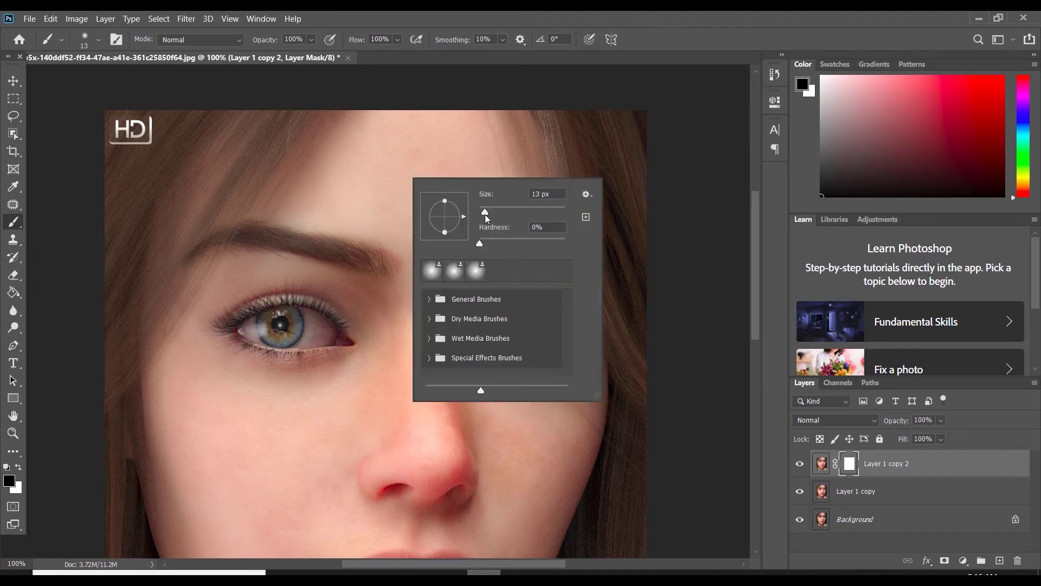
{"action": "left_click_drag", "start_coordinate": [487, 213], "coordinate": [504, 211]}
{"action": "key", "text": "Return"}
{"action": "mouse_move", "coordinate": [243, 239]}
{"action": "left_mouse_down"}
{"action": "mouse_move", "coordinate": [352, 257]}
{"action": "mouse_move", "coordinate": [243, 232]}
{"action": "mouse_move", "coordinate": [320, 253]}
{"action": "left_mouse_up"}
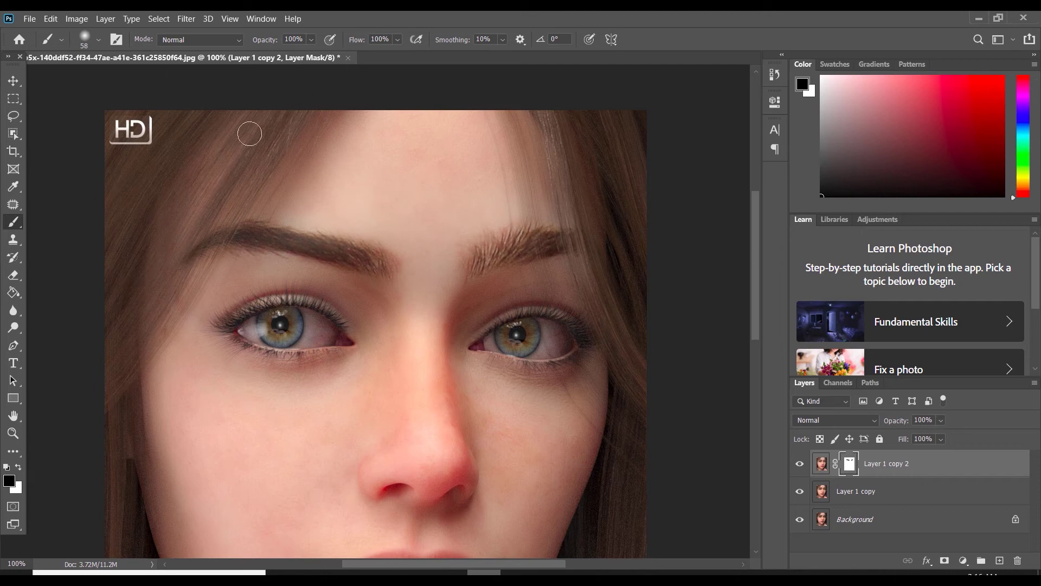
{"action": "left_click_drag", "start_coordinate": [595, 139], "coordinate": [550, 121]}
{"action": "left_click_drag", "start_coordinate": [629, 162], "coordinate": [629, 372]}
Mask the smoothing off the hair near the jaw and the lips, resizing the brush to 100, 80, then 70
{"action": "scroll", "coordinate": [623, 358], "scroll_direction": "down", "scroll_amount": 5}
{"action": "scroll", "coordinate": [610, 358], "scroll_direction": "down", "scroll_amount": 3}
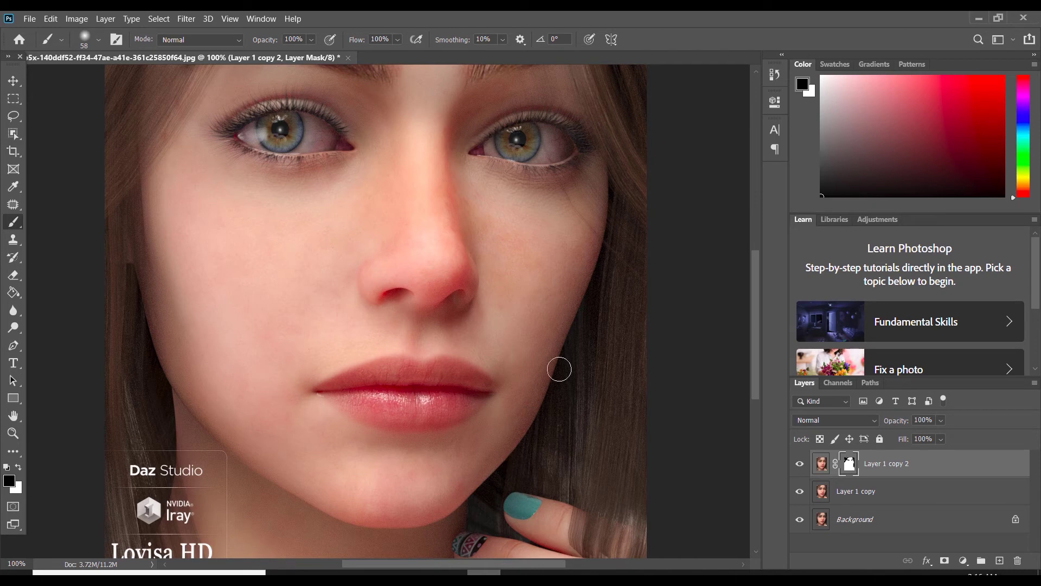
{"action": "scroll", "coordinate": [645, 470], "scroll_direction": "down", "scroll_amount": 2}
{"action": "scroll", "coordinate": [645, 468], "scroll_direction": "down", "scroll_amount": 1}
{"action": "left_click_drag", "start_coordinate": [626, 437], "coordinate": [622, 429]}
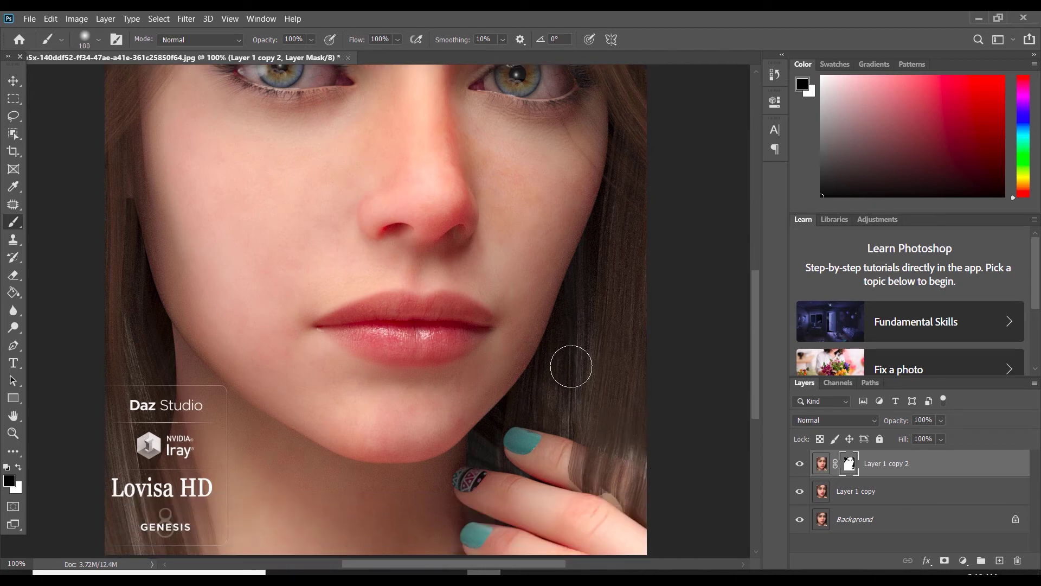
{"action": "key", "text": "bracketright"}
{"action": "key", "text": "bracketright"}
{"action": "key", "text": "bracketright"}
{"action": "scroll", "coordinate": [127, 437], "scroll_direction": "down", "scroll_amount": 3}
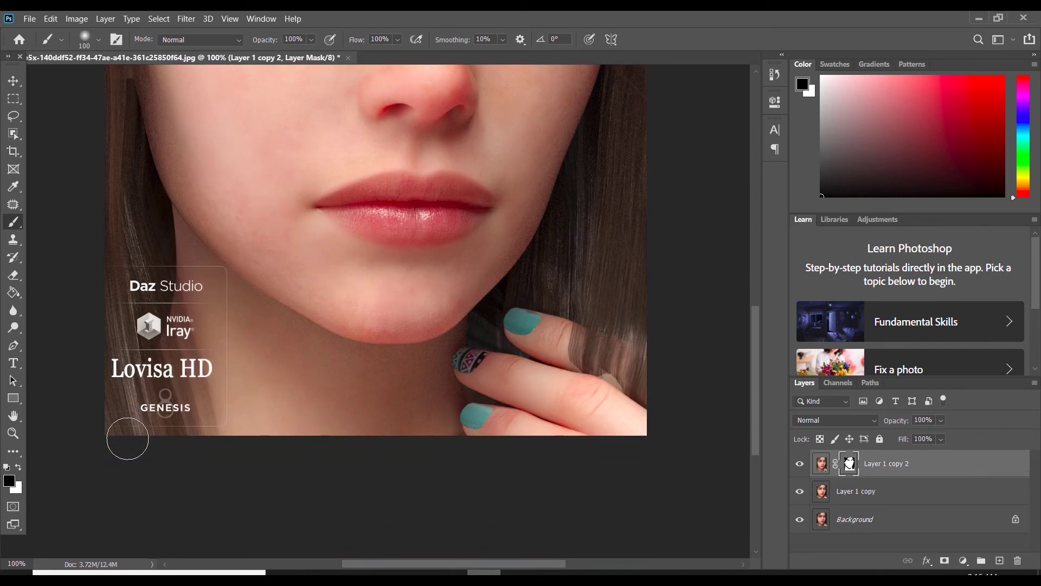
{"action": "scroll", "coordinate": [125, 440], "scroll_direction": "up", "scroll_amount": 4}
{"action": "scroll", "coordinate": [271, 488], "scroll_direction": "up", "scroll_amount": 2}
{"action": "key", "text": "bracketleft"}
{"action": "key", "text": "bracketleft"}
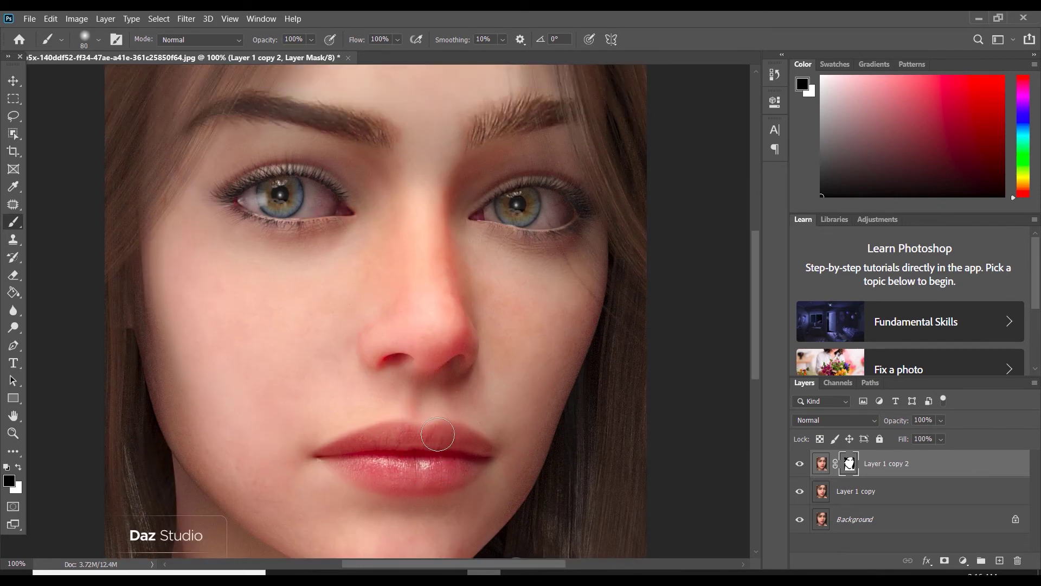
{"action": "left_click_drag", "start_coordinate": [372, 474], "coordinate": [419, 468]}
{"action": "key", "text": "bracketleft"}
{"action": "key", "text": "bracketleft"}
{"action": "key", "text": "bracketleft"}
Toggle Layer 1 copy 2 to compare the masked smoothing, then zoom out
{"action": "scroll", "coordinate": [608, 427], "scroll_direction": "up", "scroll_amount": 1}
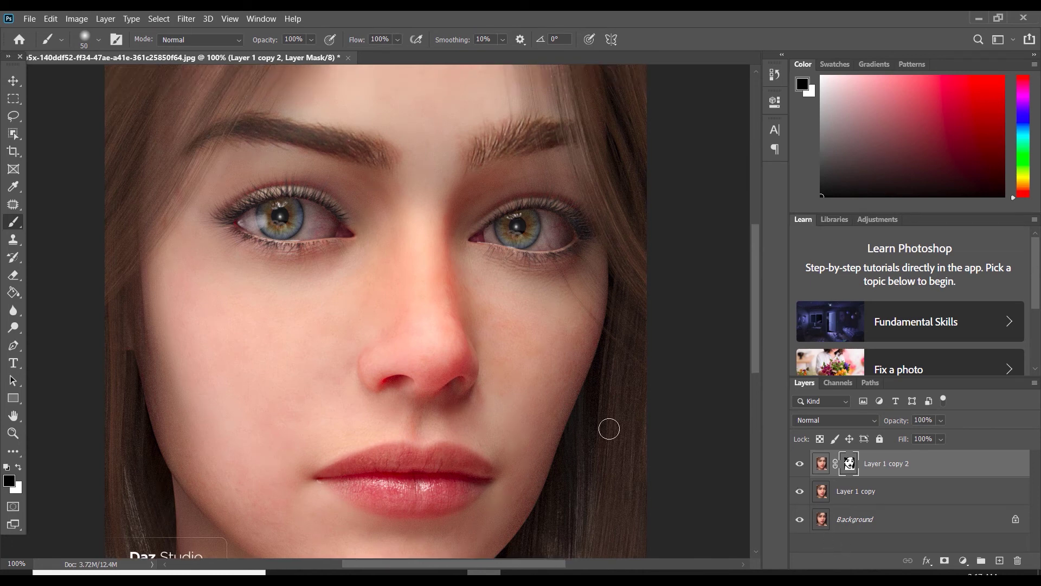
{"action": "scroll", "coordinate": [609, 429], "scroll_direction": "up", "scroll_amount": 2}
{"action": "left_click", "coordinate": [792, 466]}
{"action": "left_click", "coordinate": [792, 465]}
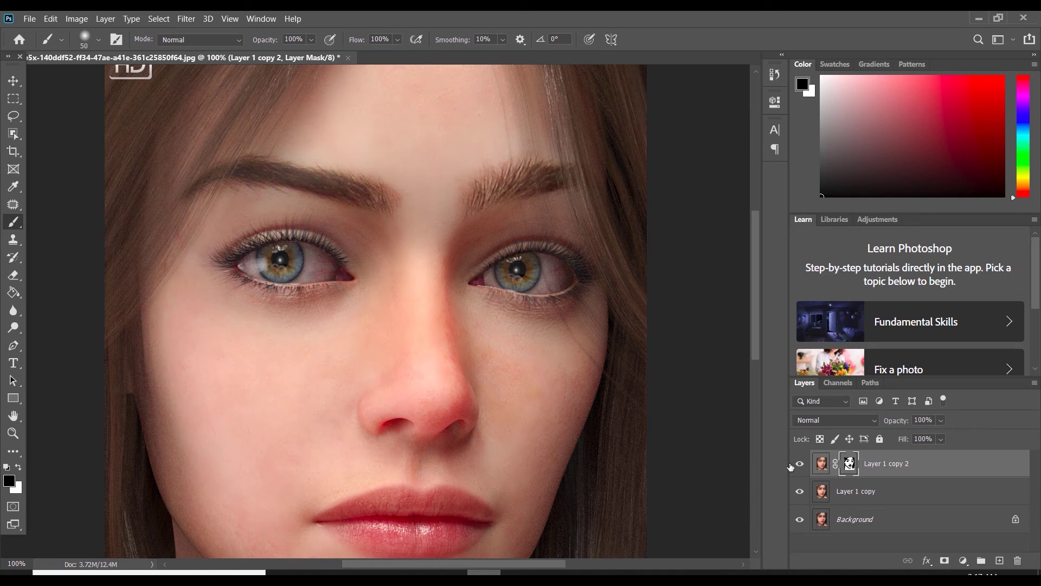
{"action": "left_click", "coordinate": [792, 466]}
{"action": "key", "text": "ctrl+minus"}
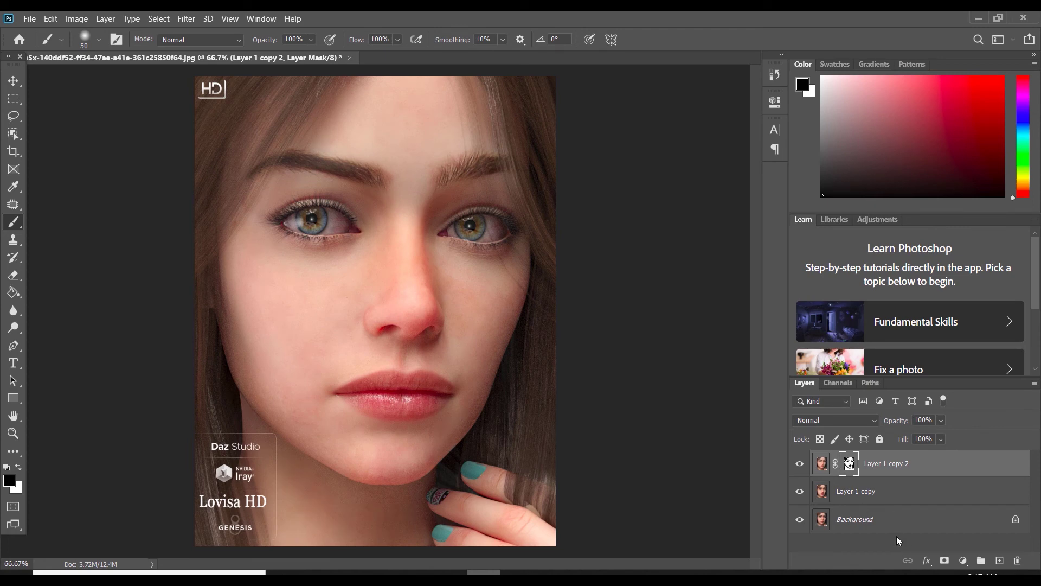
Merge Layer 1 copy into Layer 1 copy 2 and duplicate the result as Layer 1 copy 3
{"action": "left_click", "coordinate": [882, 498], "text": "shift"}
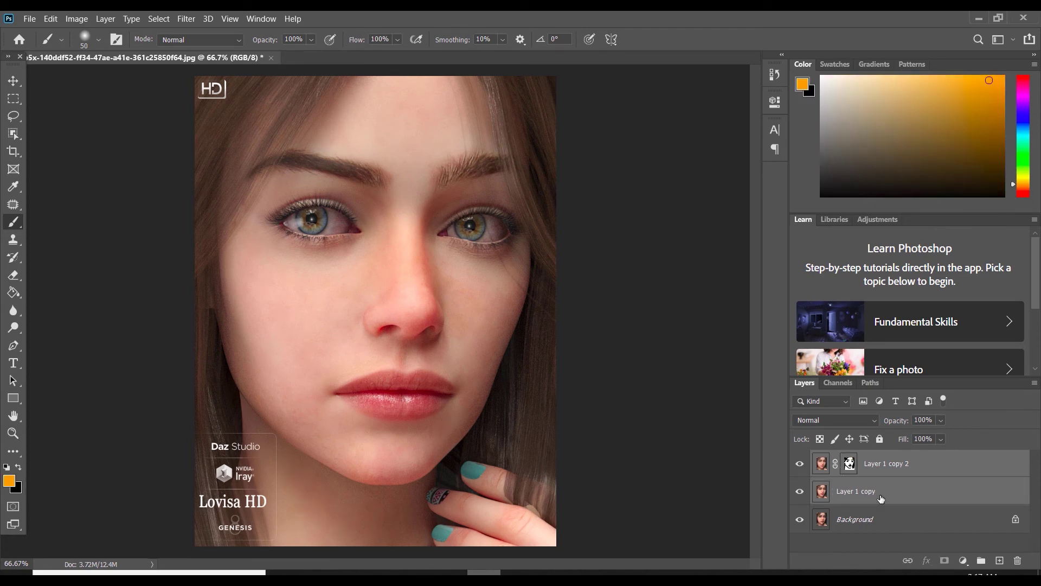
{"action": "key", "text": "ctrl+e"}
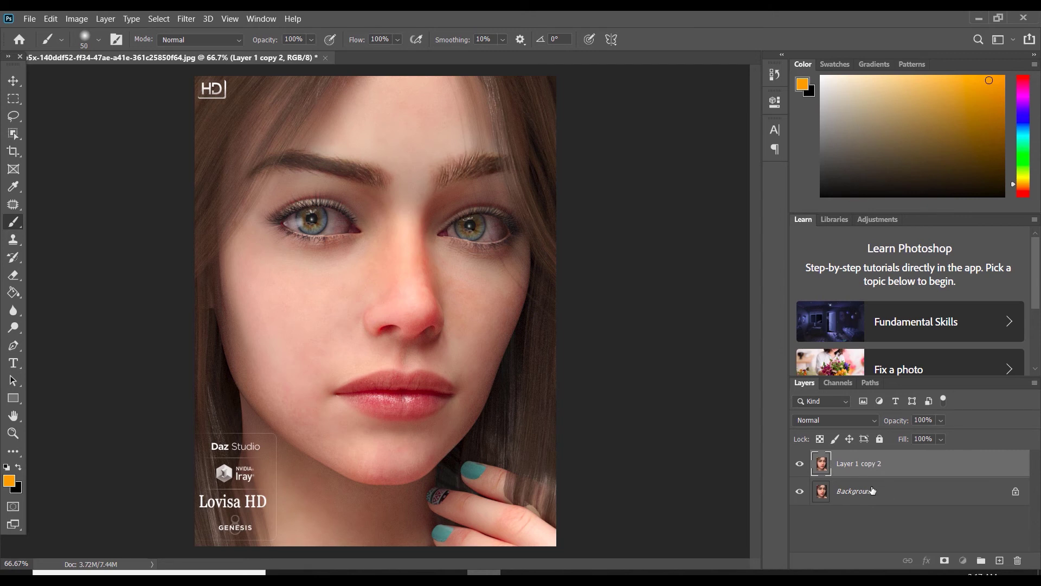
{"action": "key", "text": "ctrl+j"}
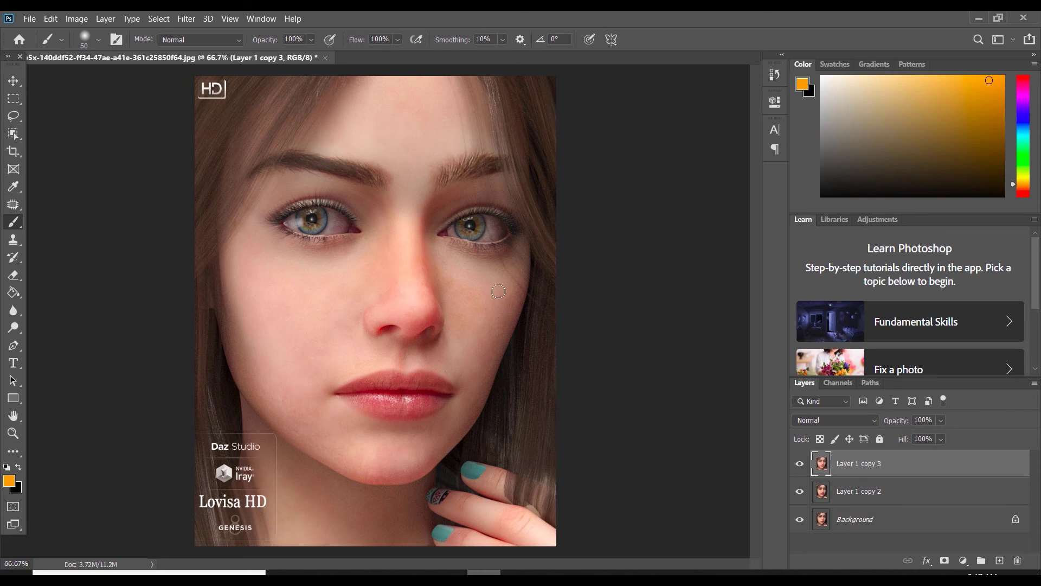
{"action": "key", "text": "ctrl+plus"}
{"action": "key", "text": "ctrl+plus"}
{"action": "key", "text": "ctrl+plus"}
{"action": "key", "text": "ctrl+minus"}
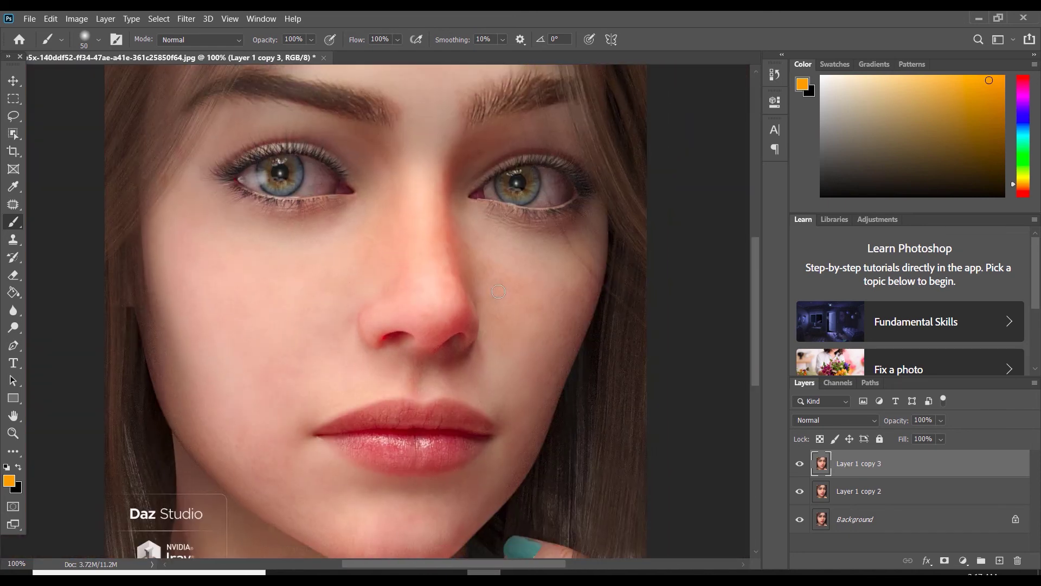
{"action": "scroll", "coordinate": [499, 291], "scroll_direction": "up", "scroll_amount": 5}
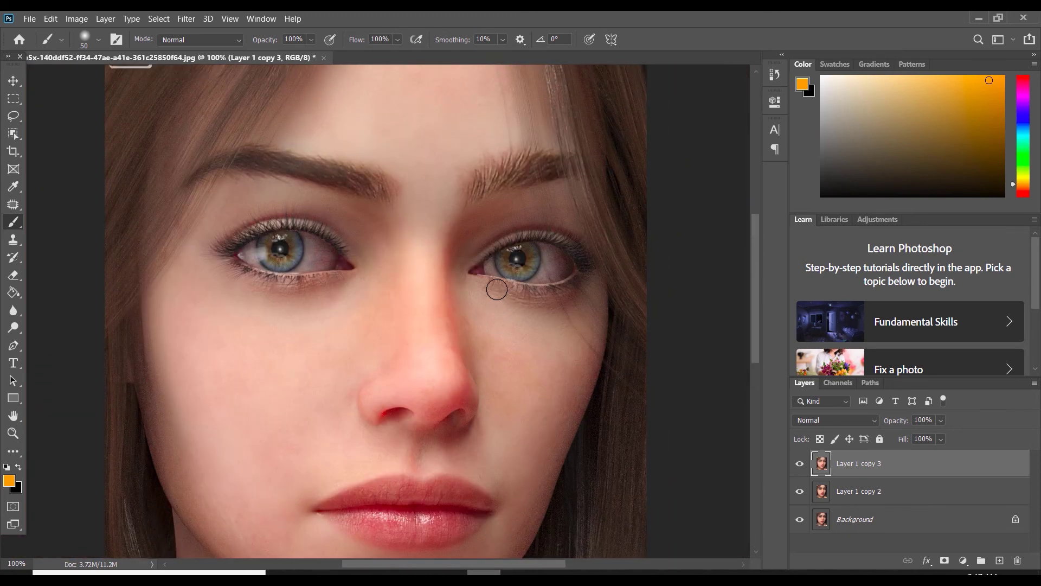
{"action": "scroll", "coordinate": [497, 289], "scroll_direction": "down", "scroll_amount": 2}
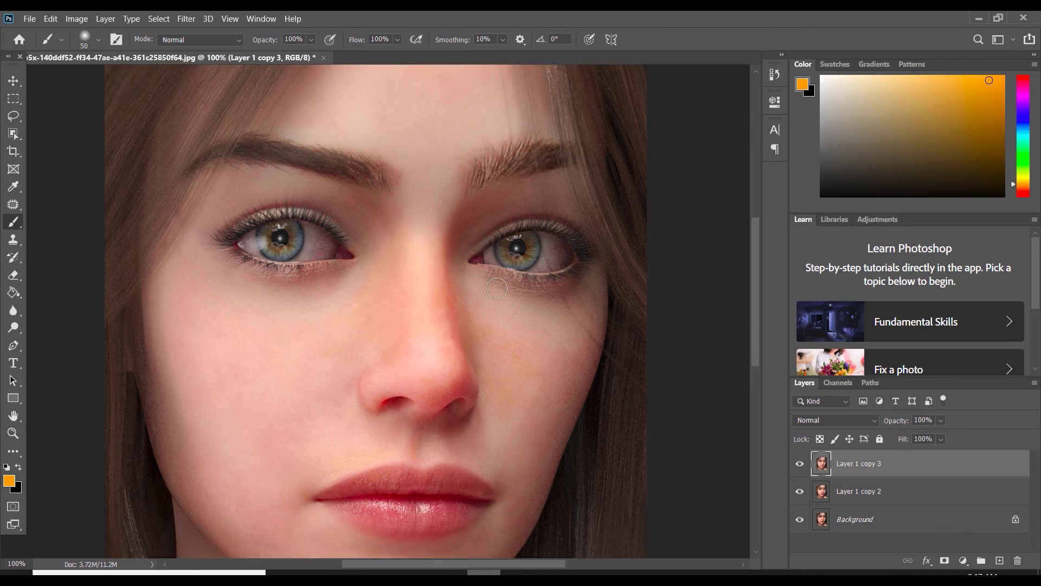
{"action": "scroll", "coordinate": [497, 289], "scroll_direction": "down", "scroll_amount": 2}
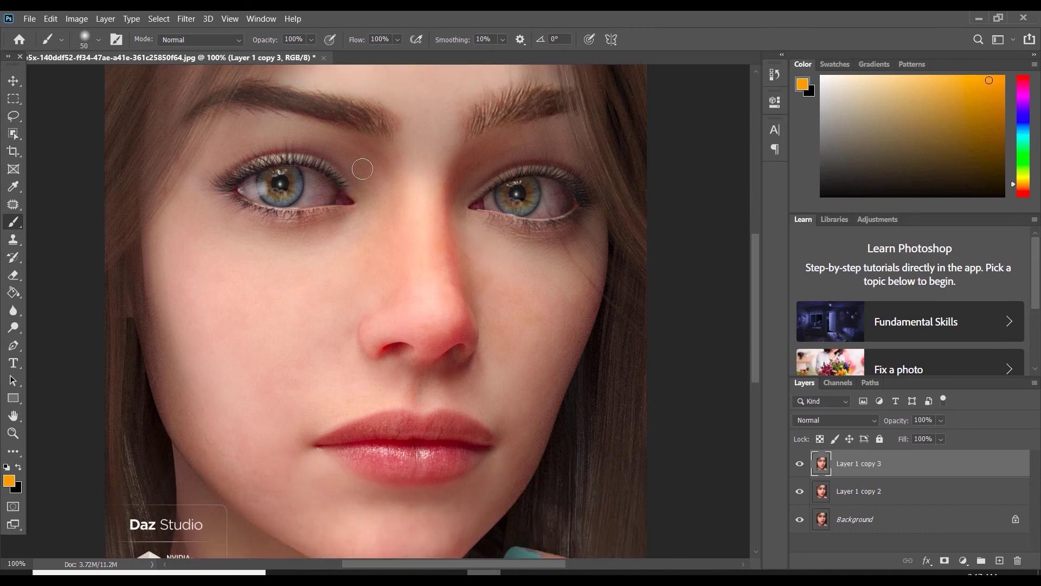
{"action": "left_click", "coordinate": [186, 20]}
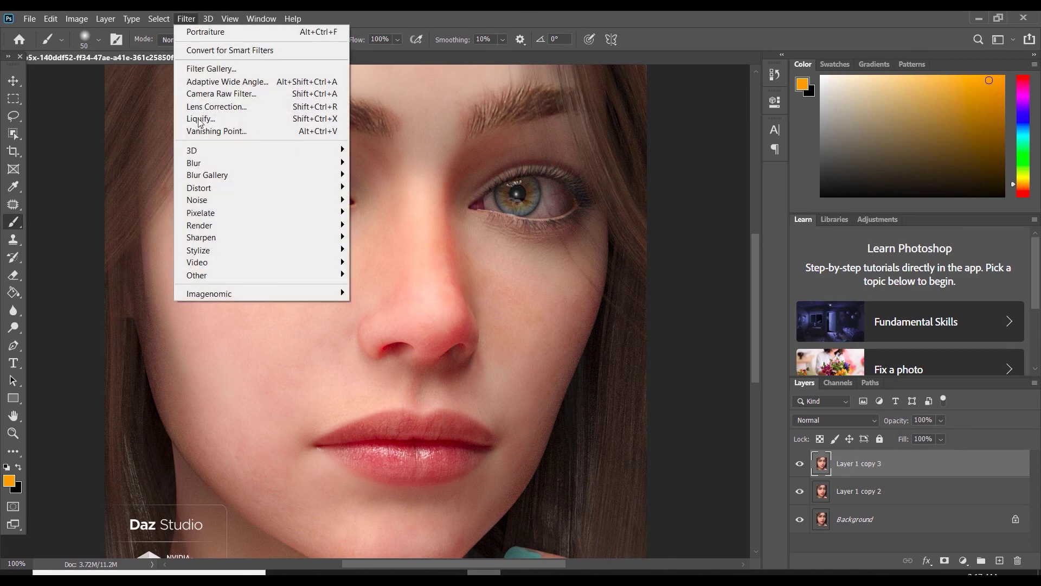
{"action": "mouse_move", "coordinate": [201, 236]}
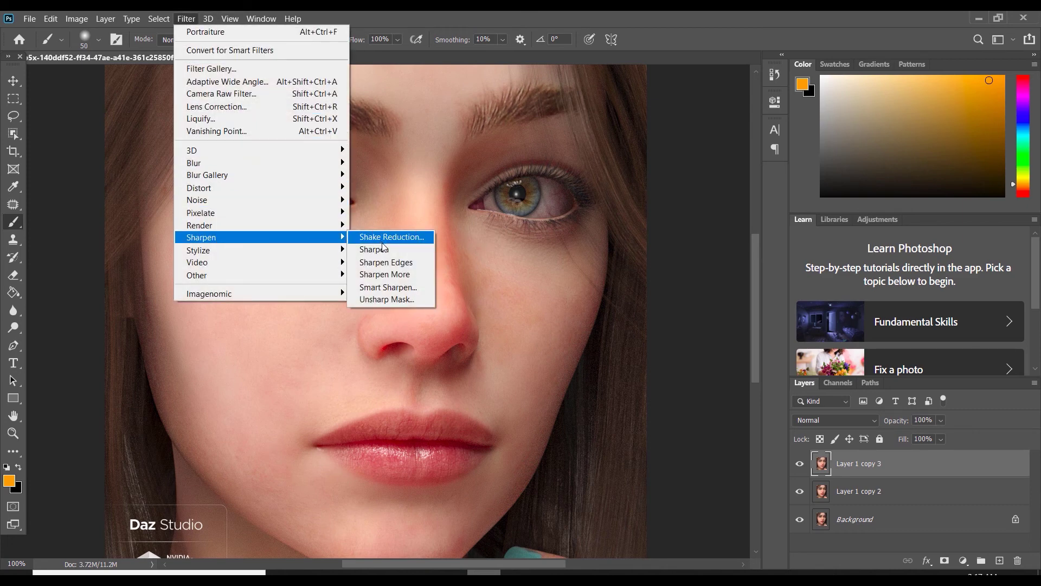
Sharpen Layer 1 copy 3 using Unsharp Mask with Radius 2.0 pixels, Amount 70%, Threshold 0
{"action": "left_click", "coordinate": [404, 301]}
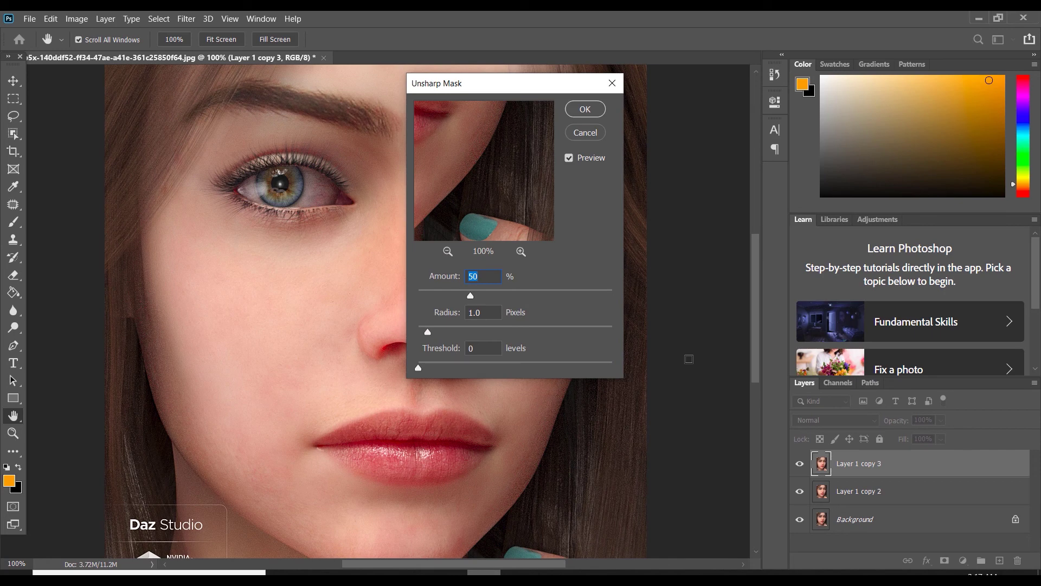
{"action": "left_click_drag", "start_coordinate": [528, 88], "coordinate": [744, 122]}
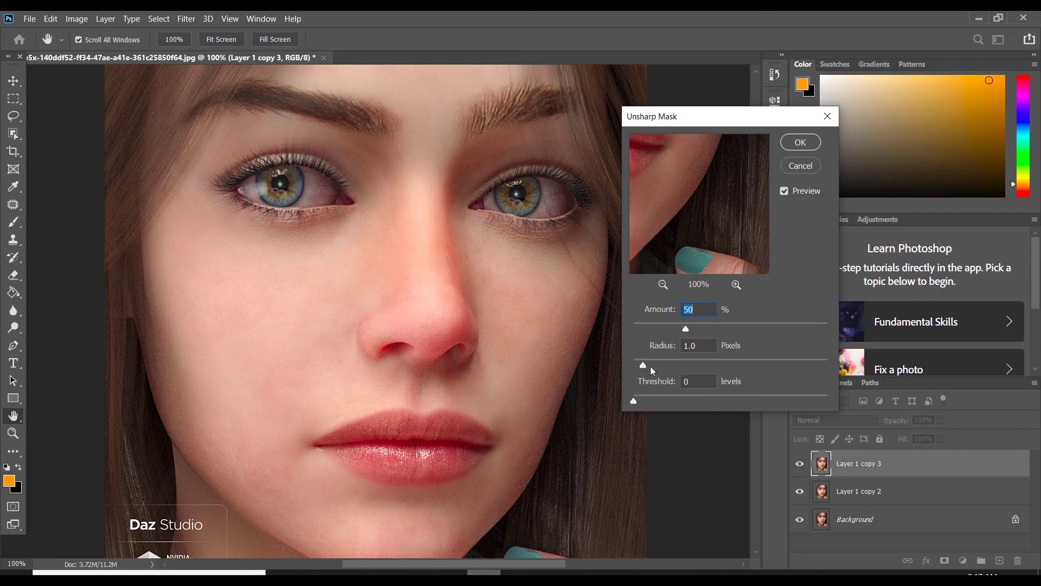
{"action": "mouse_move", "coordinate": [646, 368]}
{"action": "left_mouse_down"}
{"action": "mouse_move", "coordinate": [717, 365]}
{"action": "mouse_move", "coordinate": [687, 367]}
{"action": "left_mouse_up"}
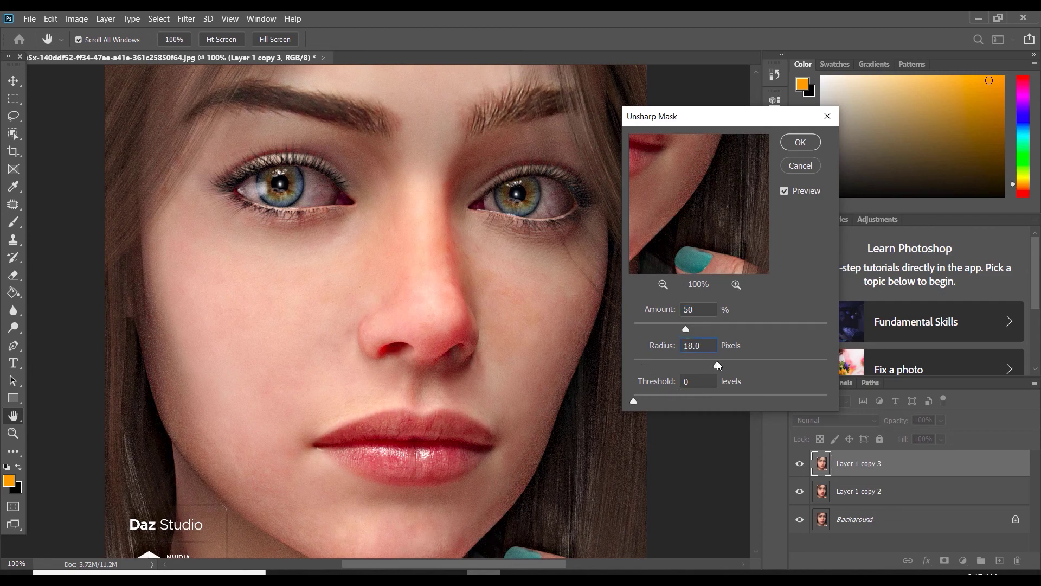
{"action": "left_click_drag", "start_coordinate": [687, 367], "coordinate": [667, 371]}
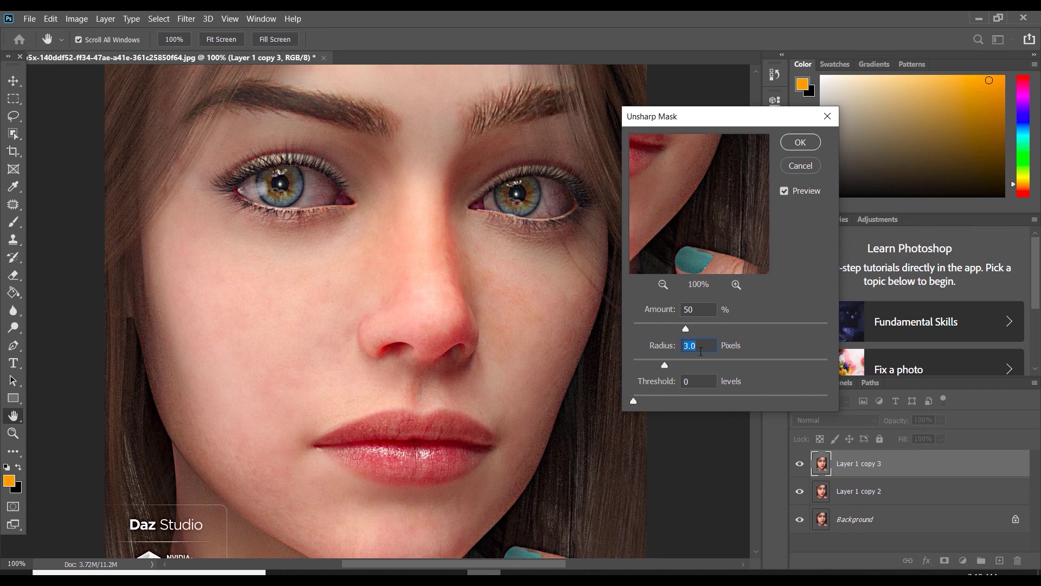
{"action": "type", "text": "2"}
{"action": "left_click_drag", "start_coordinate": [687, 330], "coordinate": [731, 329]}
{"action": "type", "text": "120"}
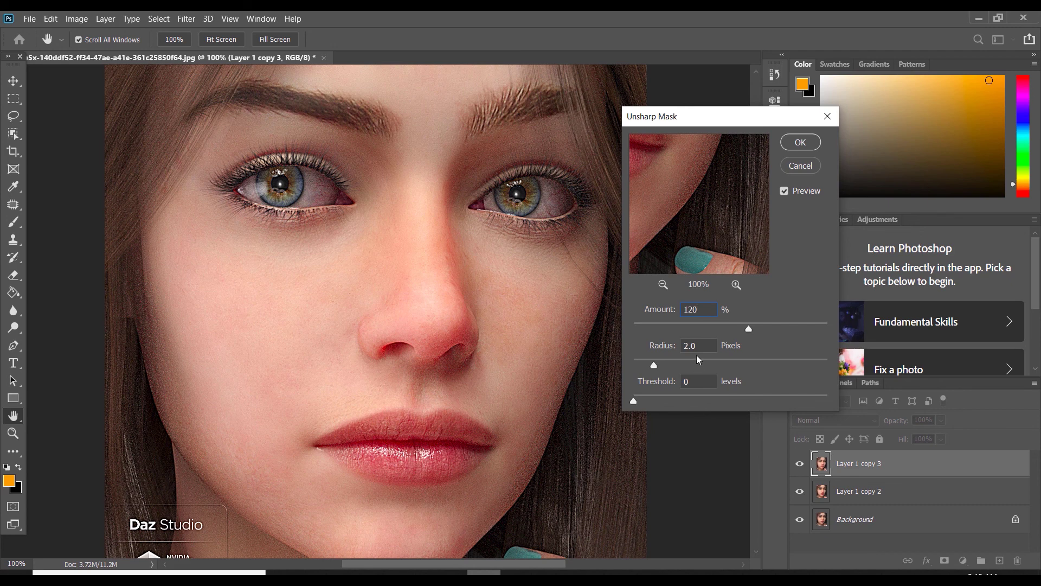
{"action": "double_click", "coordinate": [703, 311]}
{"action": "type", "text": "70"}
{"action": "left_click", "coordinate": [800, 142]}
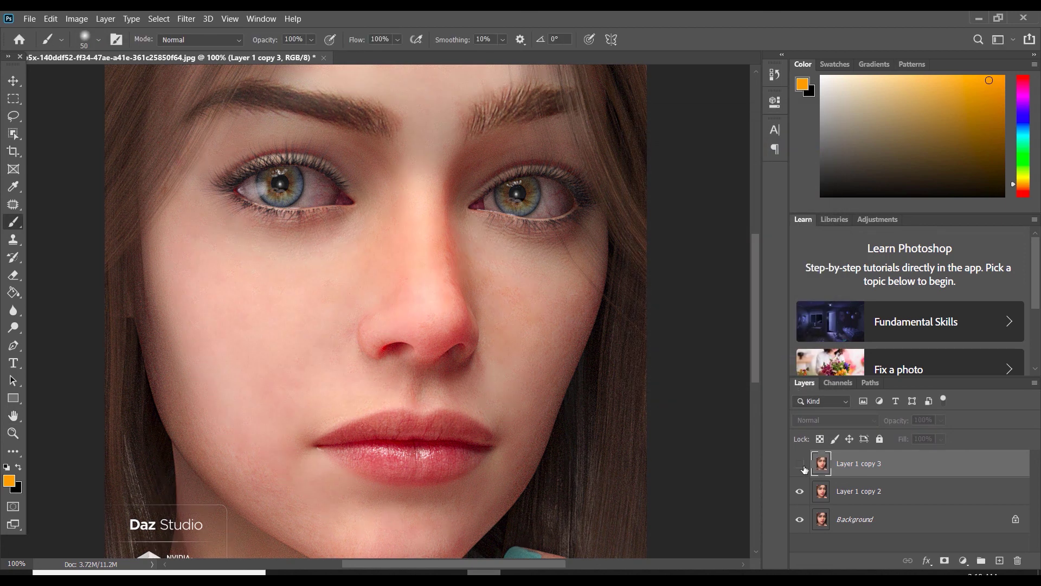
Ease the sharpened layer to 51% opacity and delete Layer 1 copy 2
{"action": "key", "text": "ctrl+plus"}
{"action": "key", "text": "ctrl+minus"}
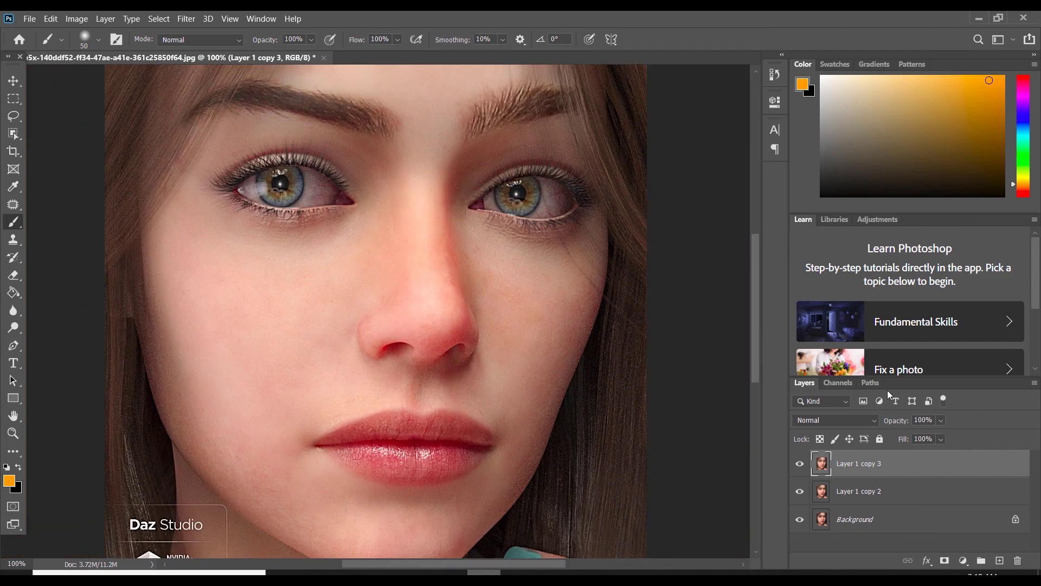
{"action": "left_click", "coordinate": [941, 421]}
{"action": "left_click_drag", "start_coordinate": [818, 490], "coordinate": [1018, 561]}
Toggle Layer 1 copy 3 to compare with Background, then return to 100% view
{"action": "left_click", "coordinate": [799, 464]}
{"action": "left_click", "coordinate": [799, 466]}
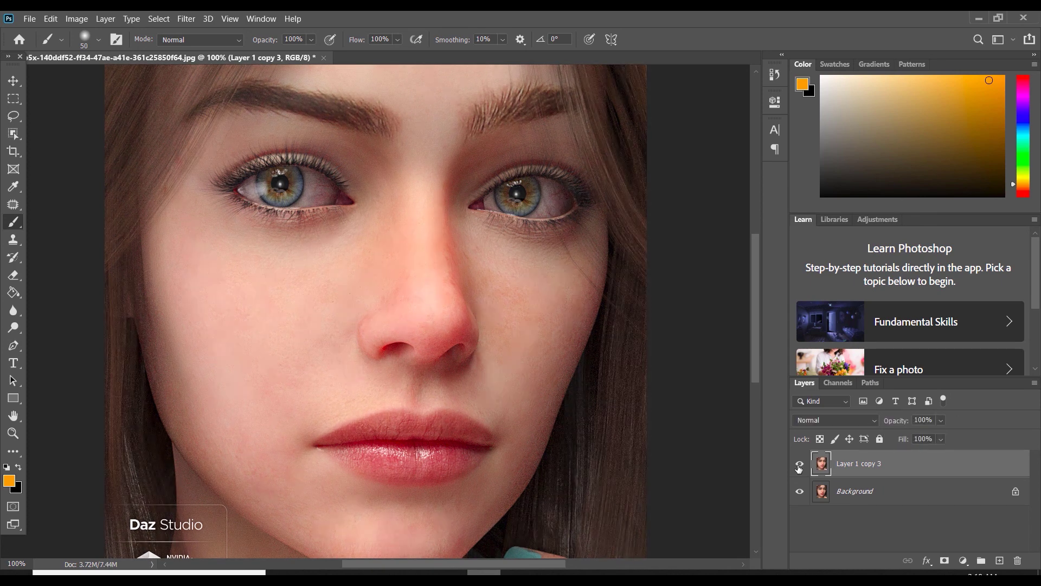
{"action": "left_click", "coordinate": [799, 465]}
{"action": "key", "text": "ctrl+0"}
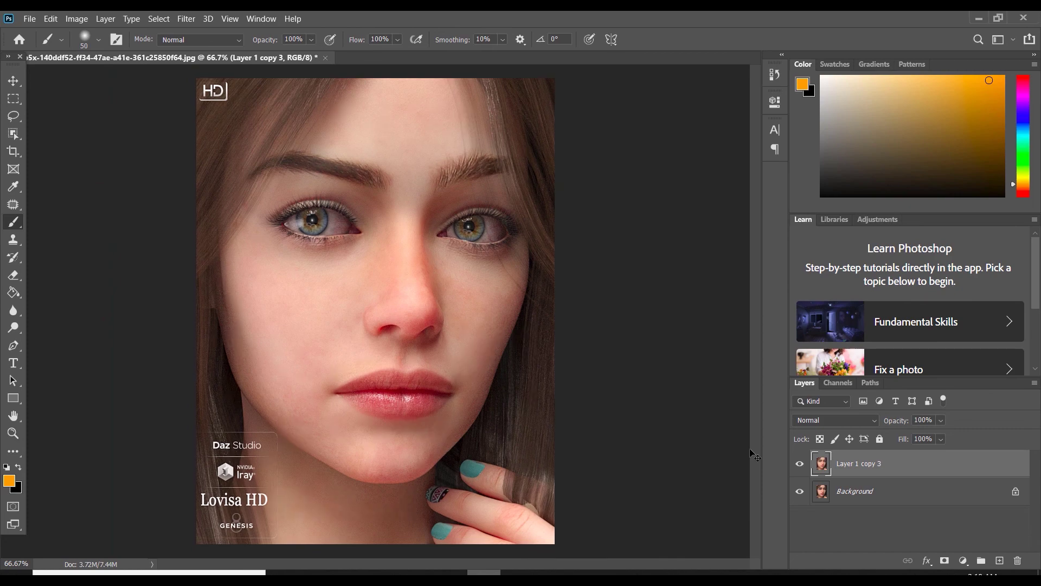
{"action": "key", "text": "ctrl+1"}
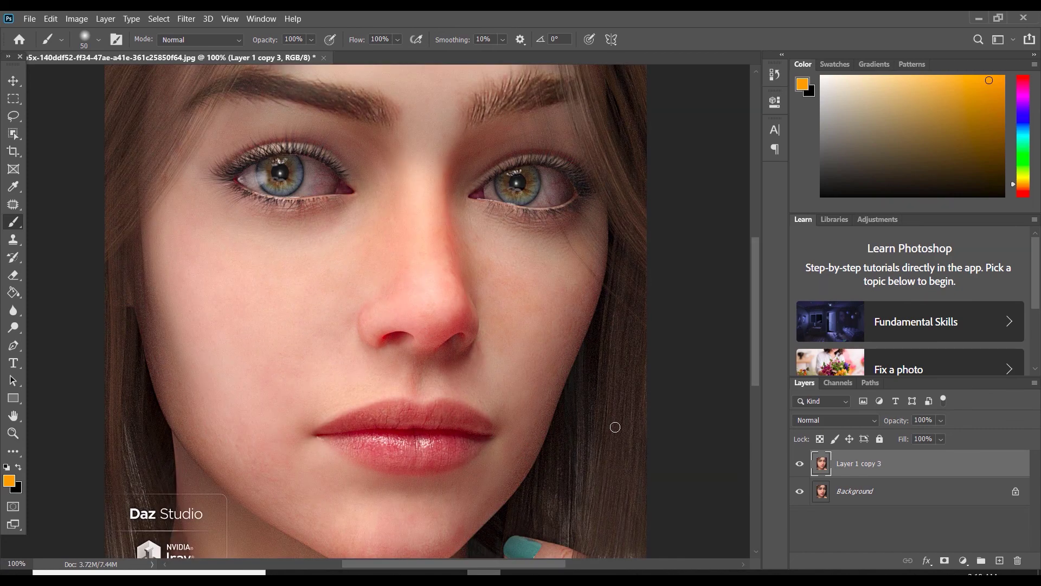